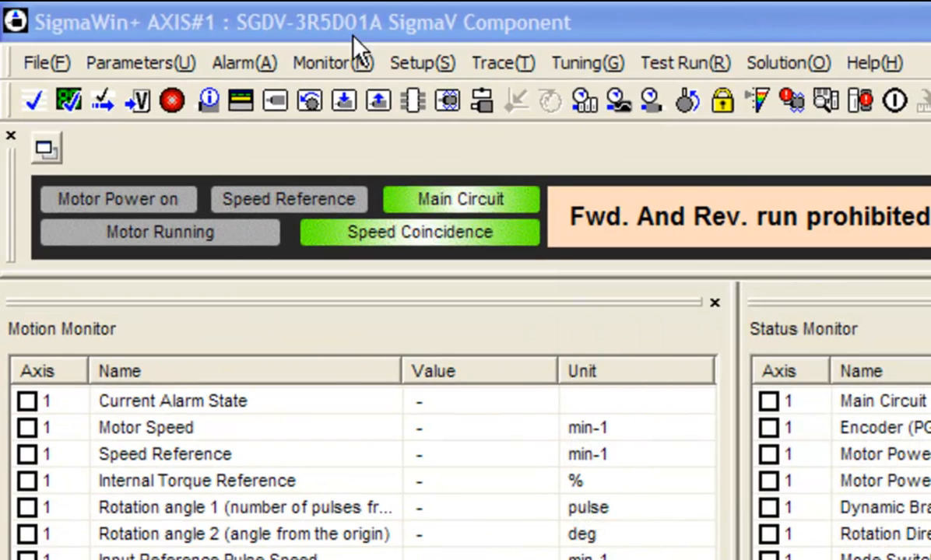
- Start the Setup Wizard for axis 1 and apply the encoder selection without a fully-closed encoder
{"action": "left_click", "coordinate": [133, 64]}
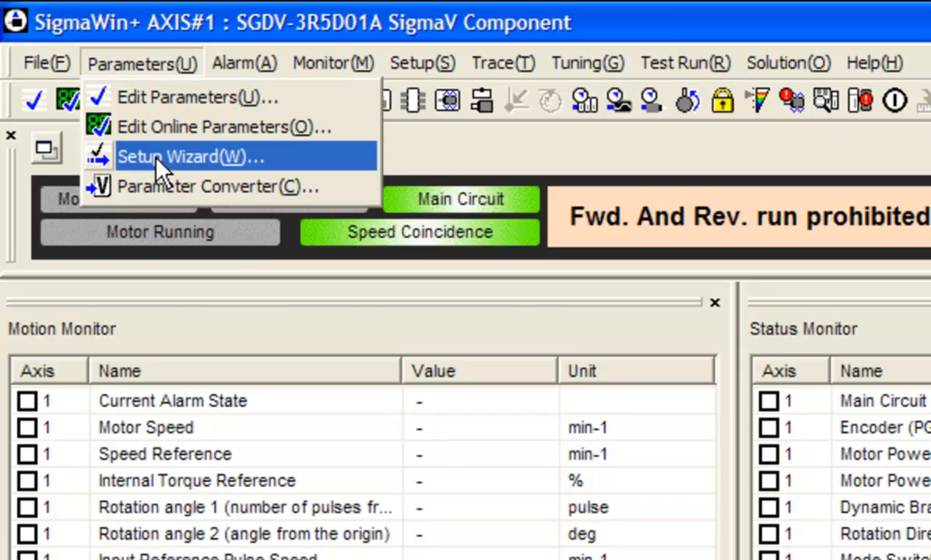
{"action": "left_click", "coordinate": [183, 158]}
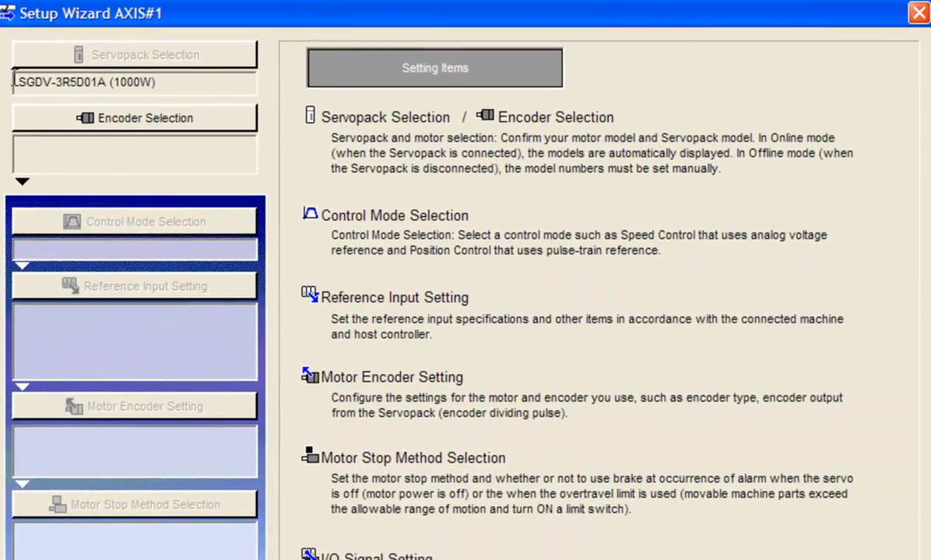
{"action": "left_click", "coordinate": [204, 122]}
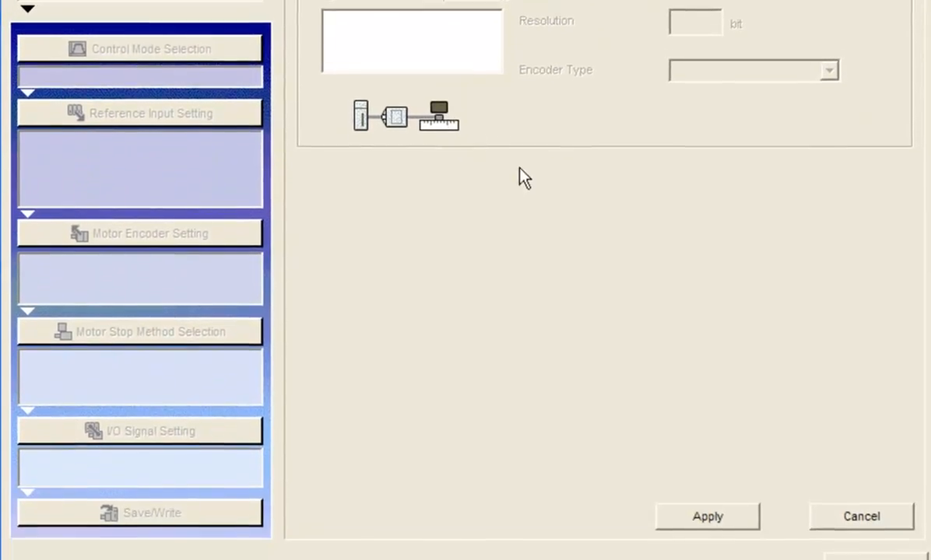
{"action": "left_click", "coordinate": [705, 480]}
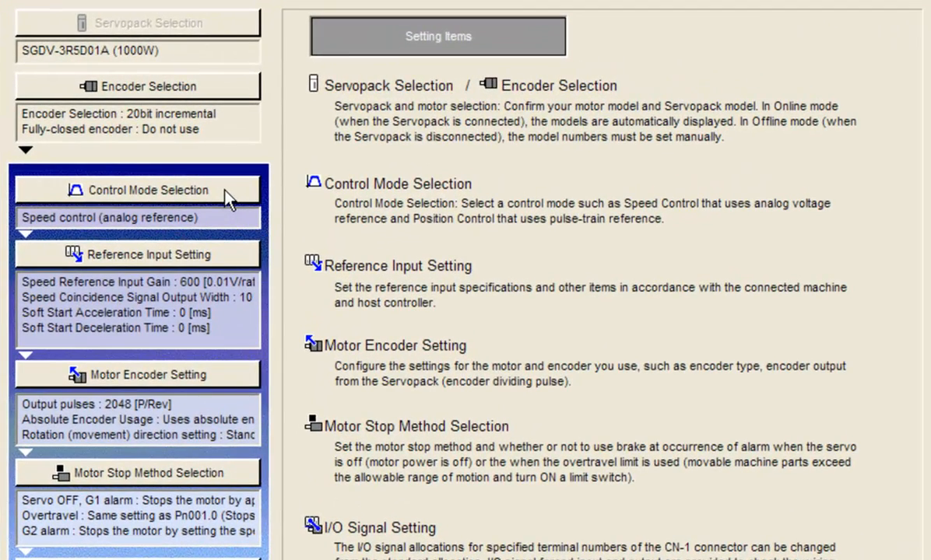
- Set the control mode to Position control (pulse train reference) and apply it
{"action": "left_click", "coordinate": [226, 191]}
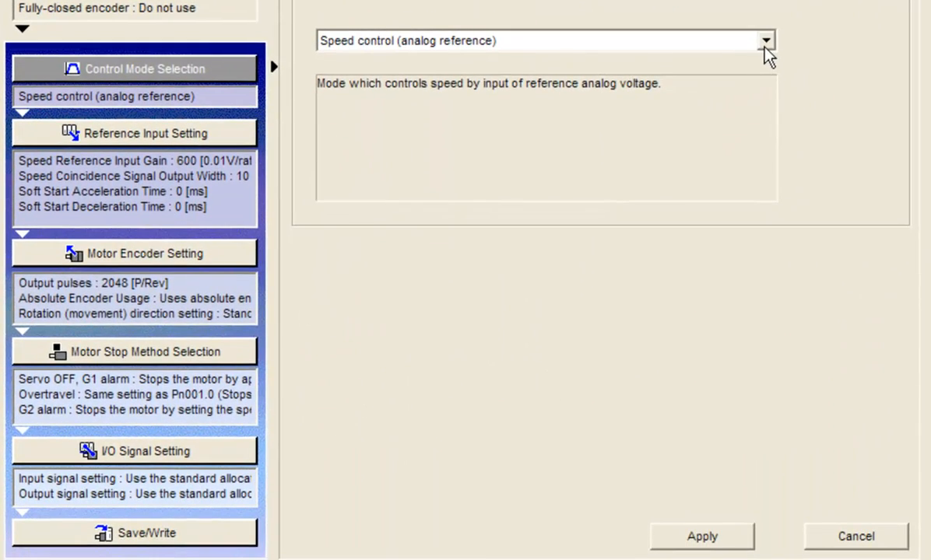
{"action": "left_click", "coordinate": [765, 159]}
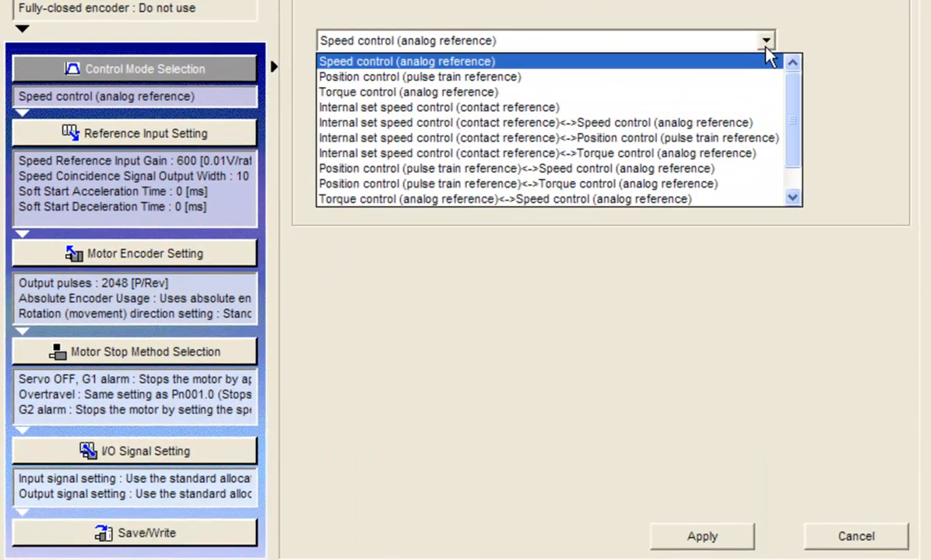
{"action": "left_click", "coordinate": [738, 76]}
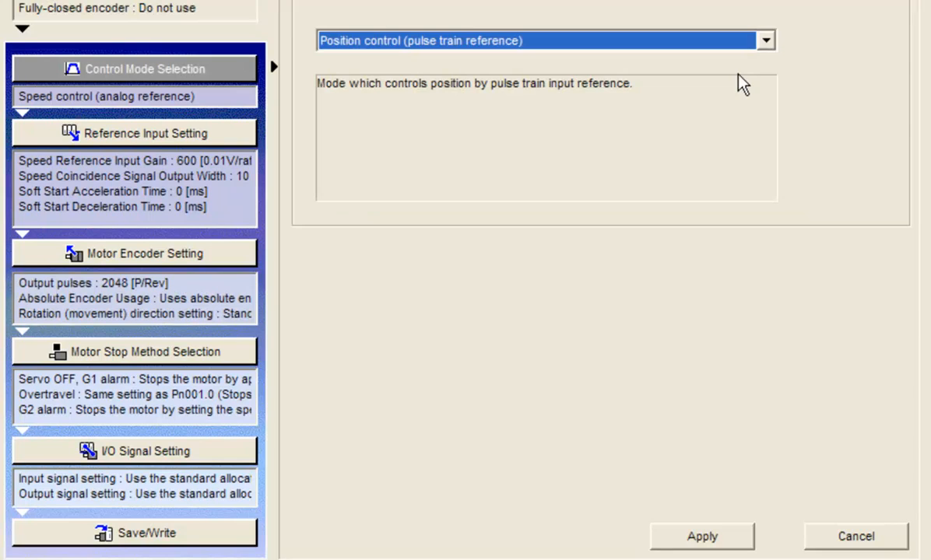
{"action": "left_click", "coordinate": [692, 539]}
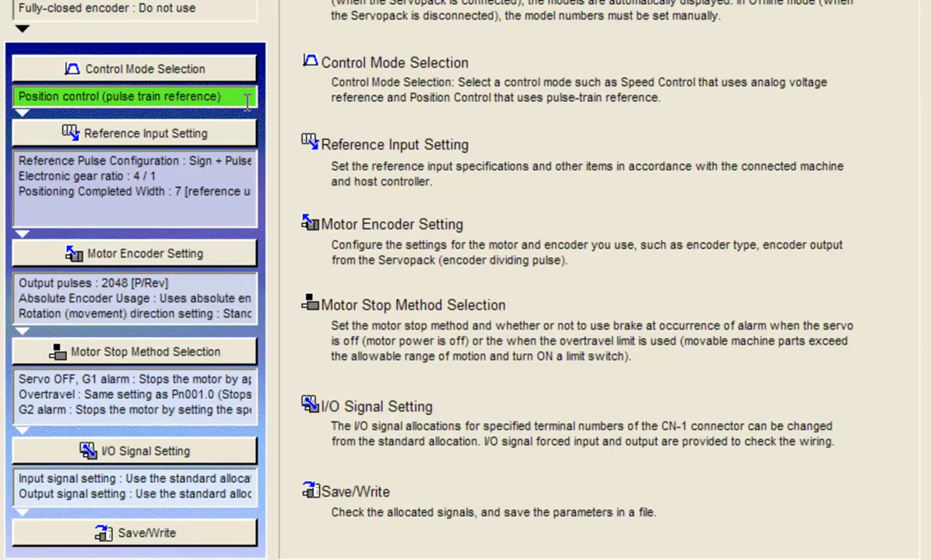
- Begin the reference input setting, accepting Sign + Pulse as the pulse form with positive logic
{"action": "left_click", "coordinate": [219, 135]}
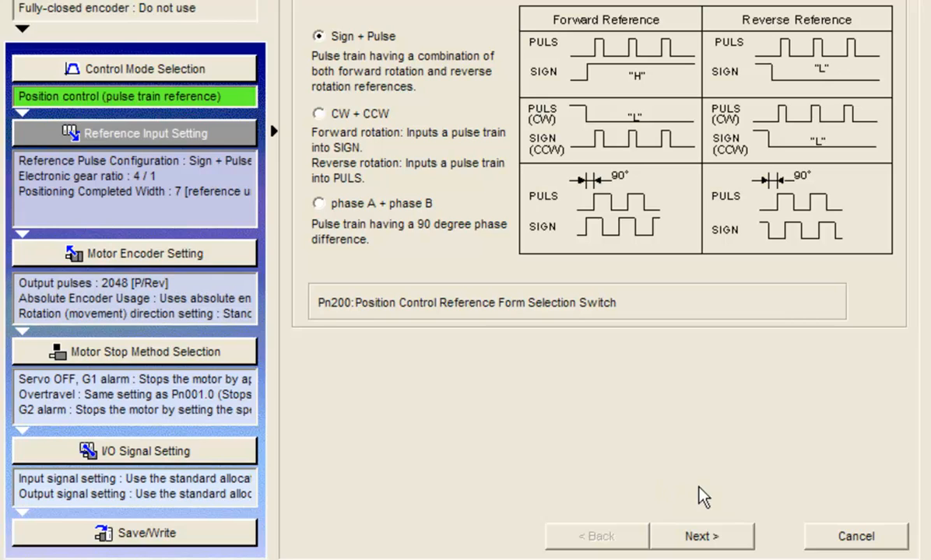
{"action": "left_click", "coordinate": [710, 538]}
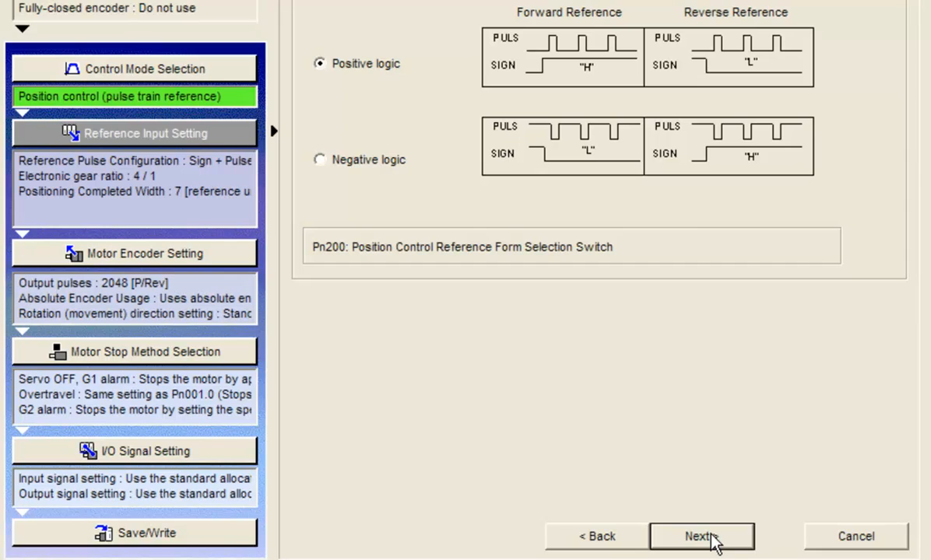
{"action": "left_click", "coordinate": [711, 539]}
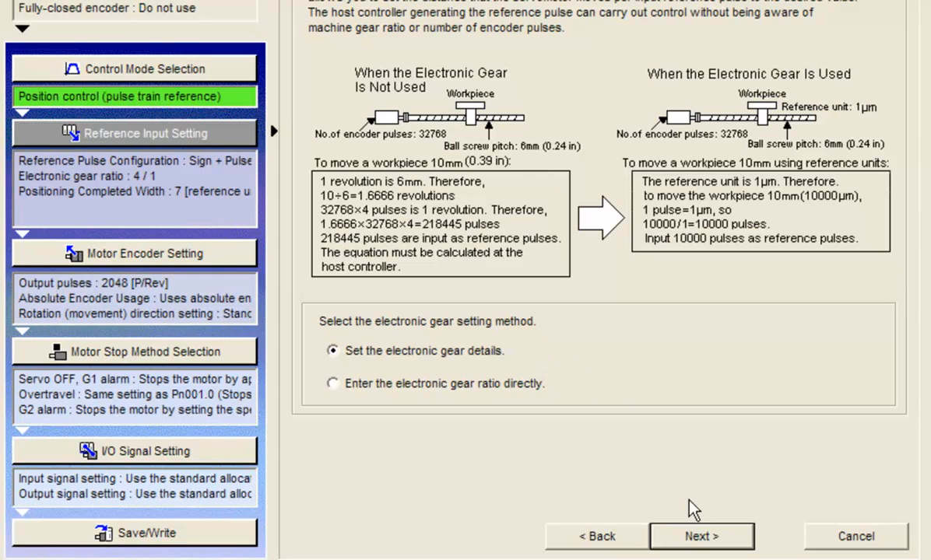
- Choose to set the electronic gear details, using Round table as the mechanical structure
{"action": "left_click", "coordinate": [708, 537]}
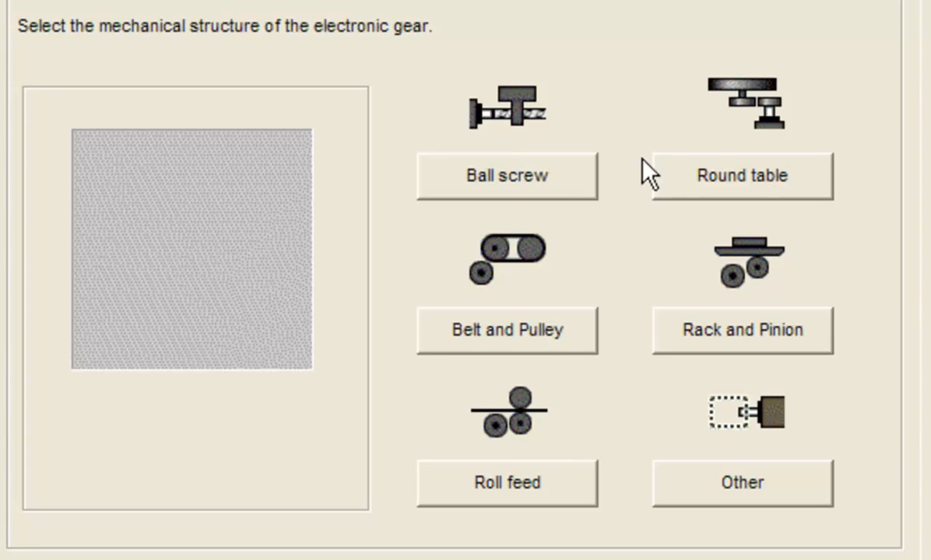
{"action": "left_click", "coordinate": [791, 185]}
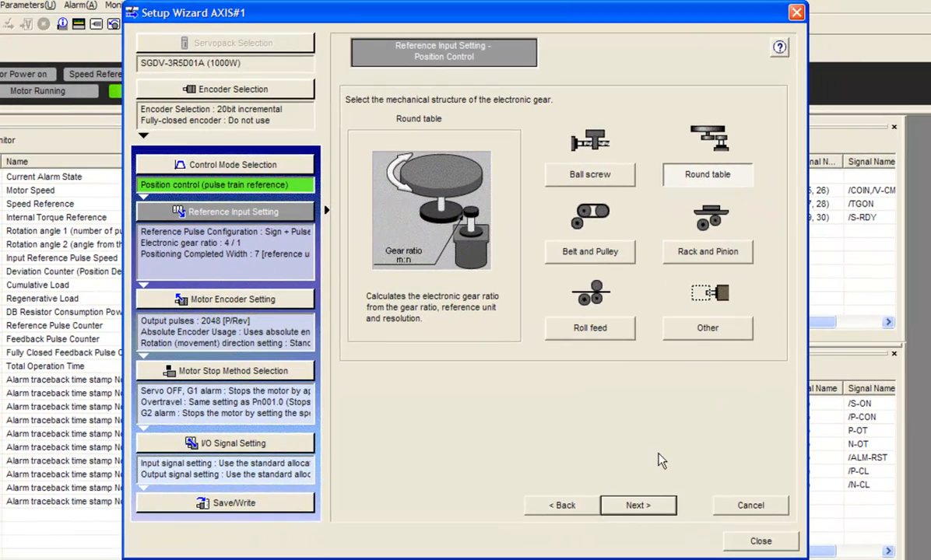
{"action": "left_click", "coordinate": [650, 506]}
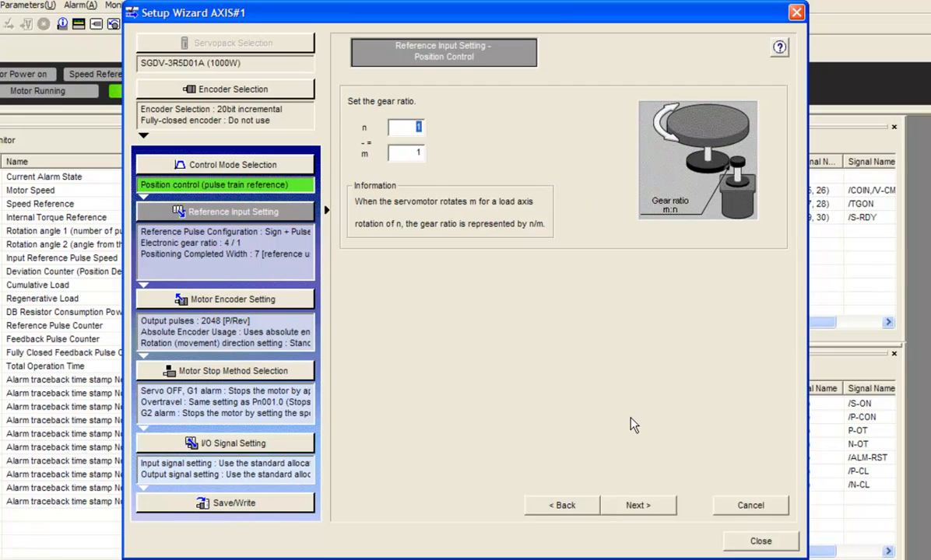
- Accept the gear ratio of 1 : 1 and apply a Positioning Completed Width of 70 reference units
{"action": "left_click", "coordinate": [634, 506]}
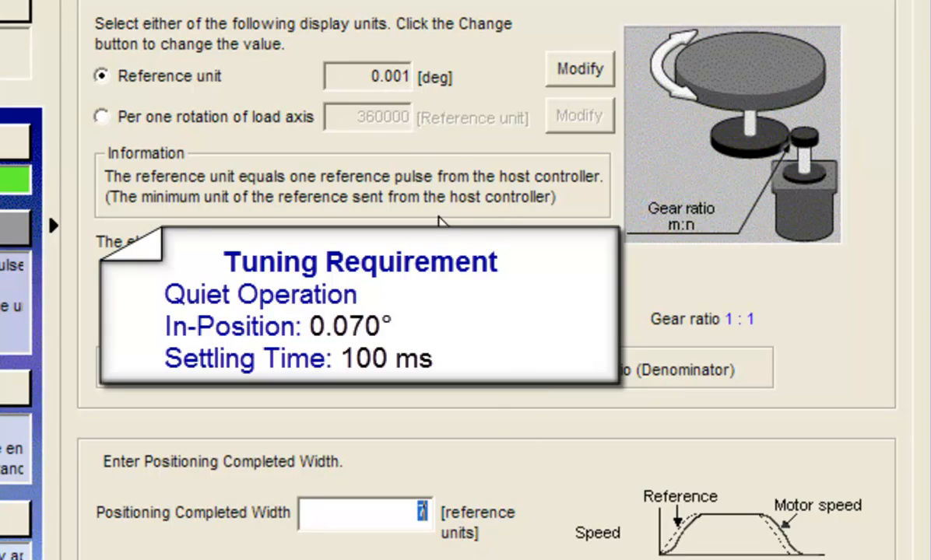
{"action": "type", "text": "70"}
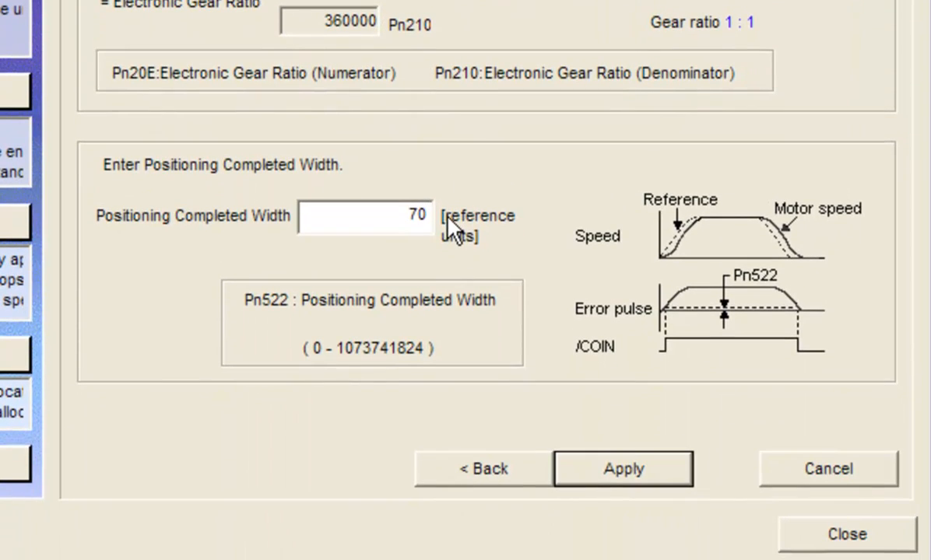
{"action": "left_click", "coordinate": [625, 486]}
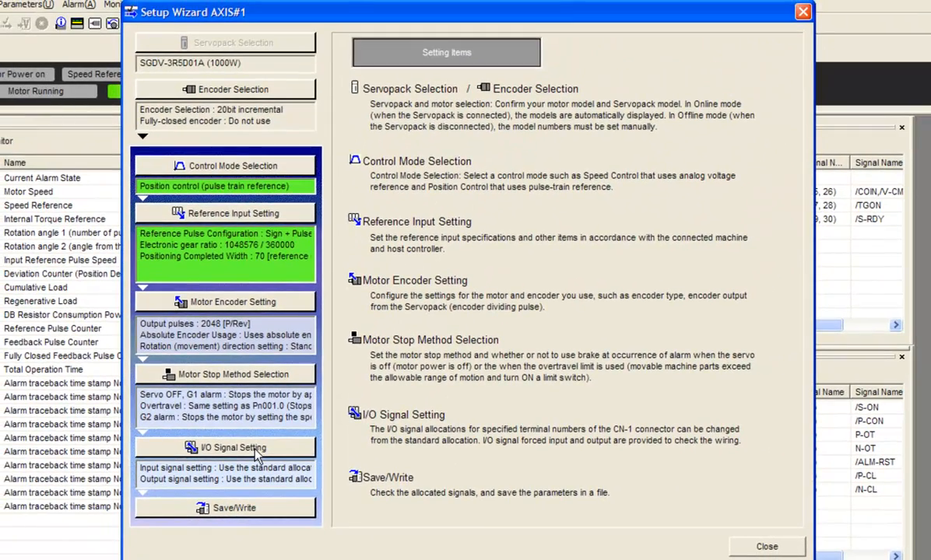
- Allocate the P-OT and N-OT input signals to Always OFF and apply the I/O signal setting
{"action": "left_click", "coordinate": [257, 451]}
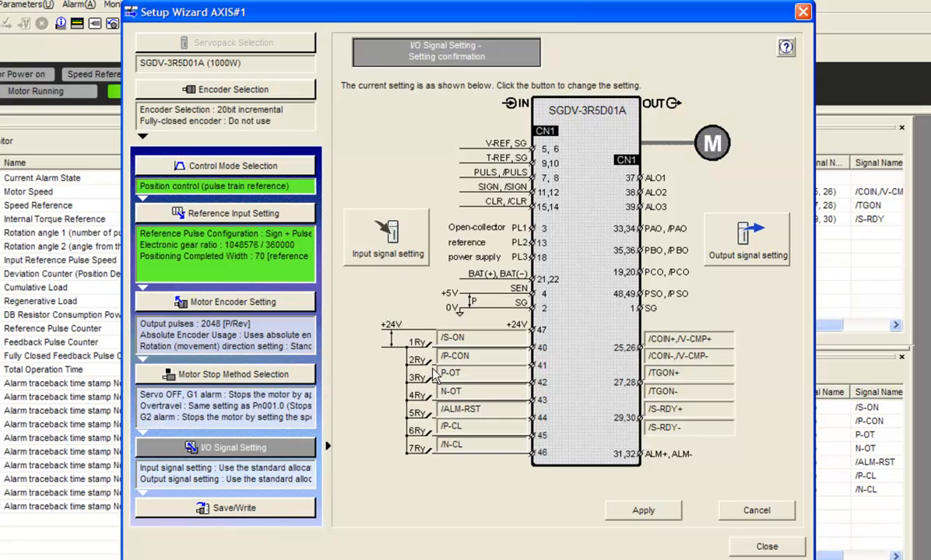
{"action": "left_click", "coordinate": [372, 243]}
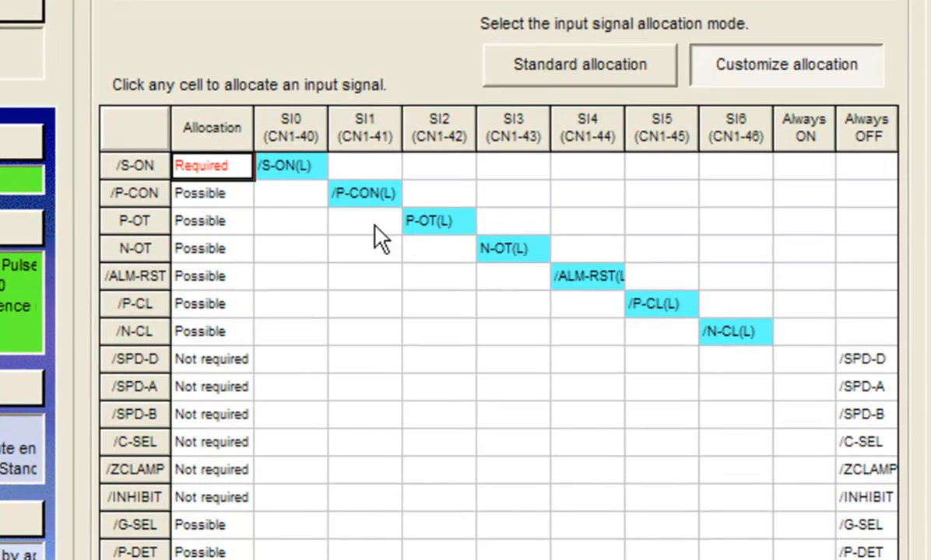
{"action": "left_click", "coordinate": [866, 221]}
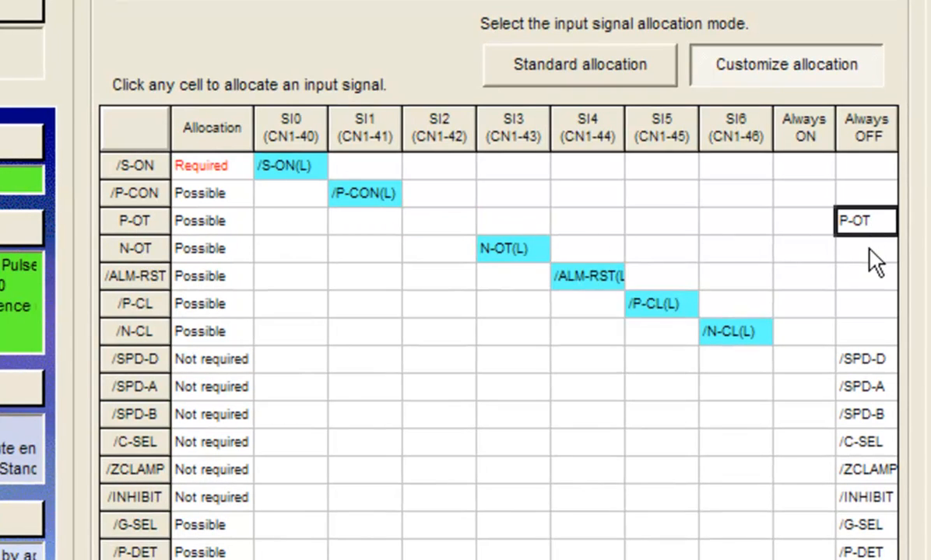
{"action": "left_click", "coordinate": [865, 249]}
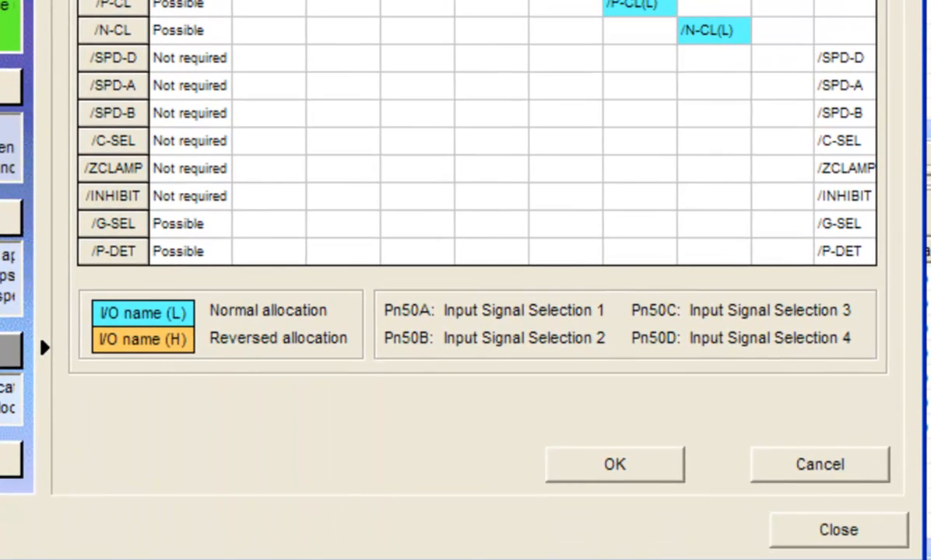
{"action": "left_click", "coordinate": [636, 462]}
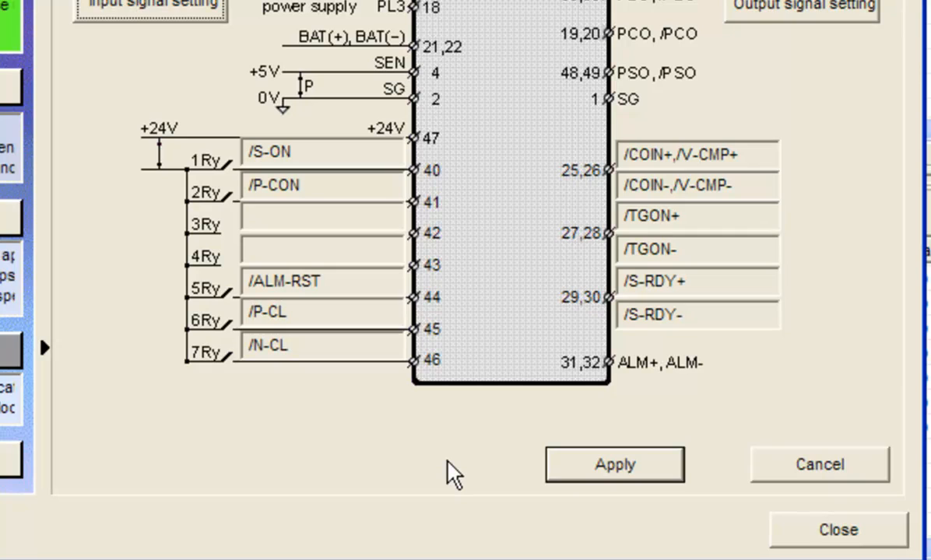
{"action": "left_click", "coordinate": [601, 471]}
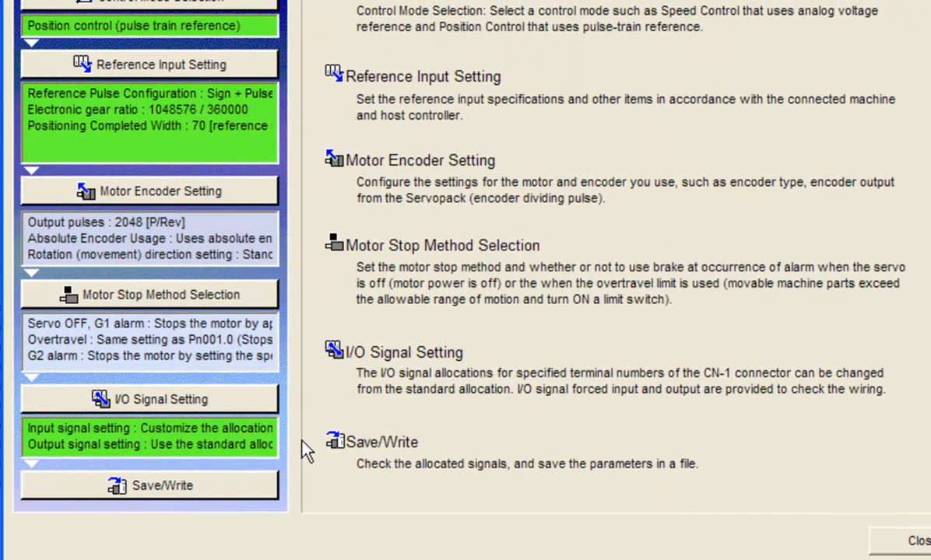
- Write the configured parameters into the Servopack without a backup file and finish the wizard
{"action": "left_click", "coordinate": [237, 491]}
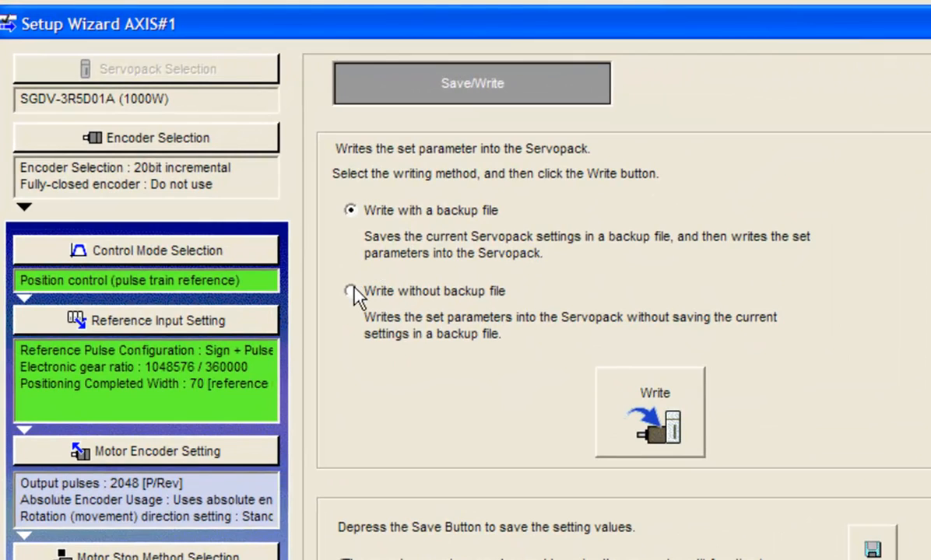
{"action": "left_click", "coordinate": [351, 291]}
{"action": "left_click", "coordinate": [669, 408]}
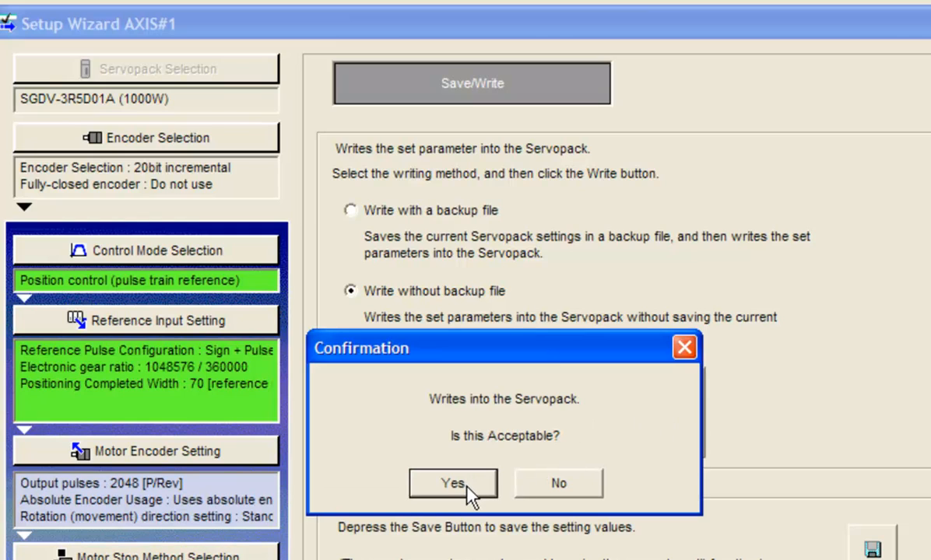
{"action": "left_click", "coordinate": [467, 484]}
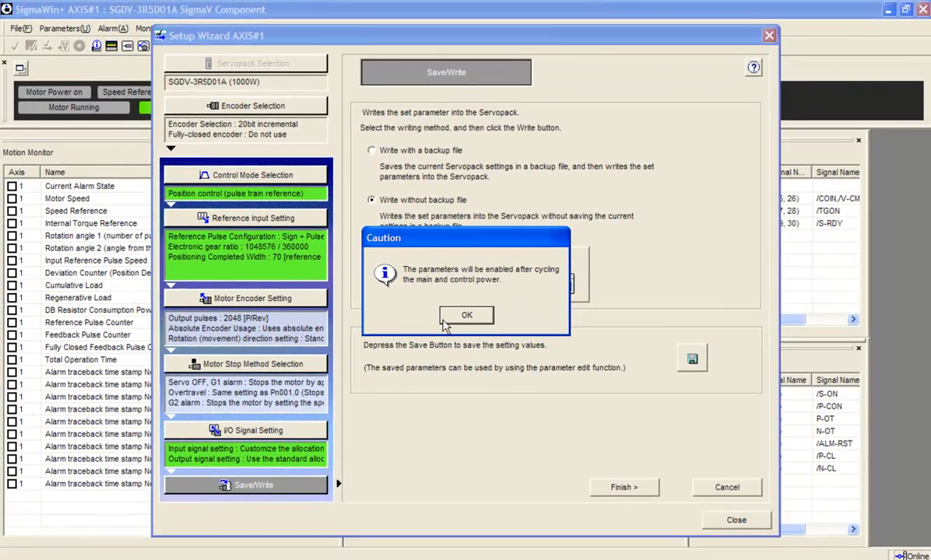
{"action": "left_click", "coordinate": [467, 315]}
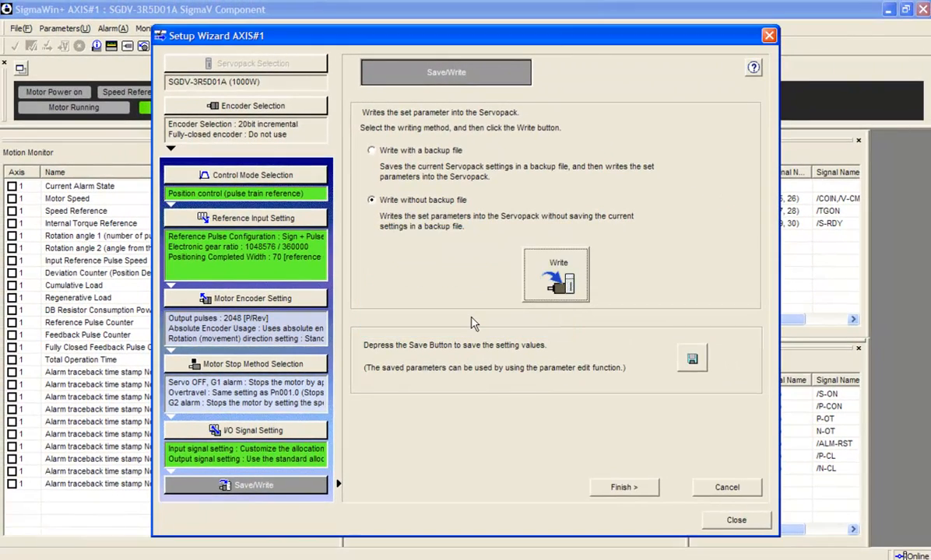
{"action": "left_click", "coordinate": [629, 488]}
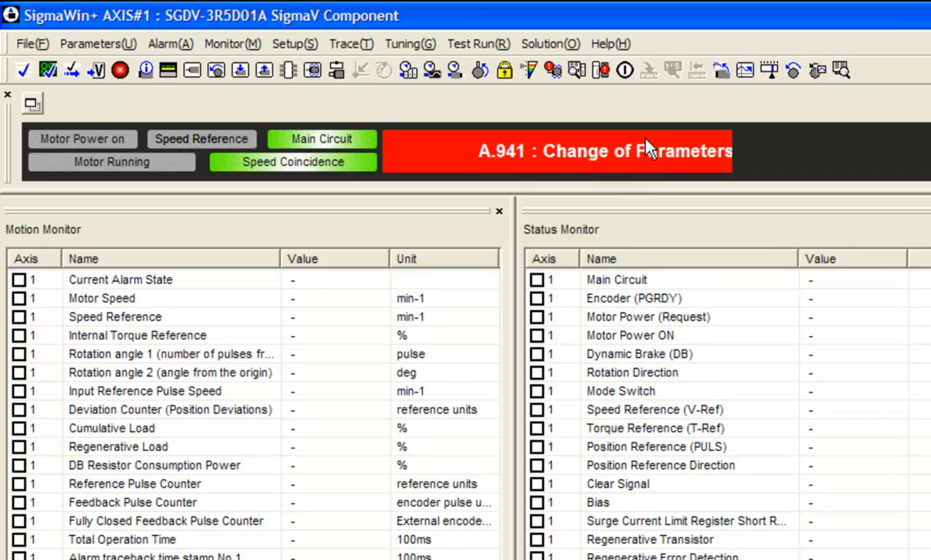
- Execute a software reset of the Servopack and dismiss the completion notice
{"action": "left_click", "coordinate": [624, 71]}
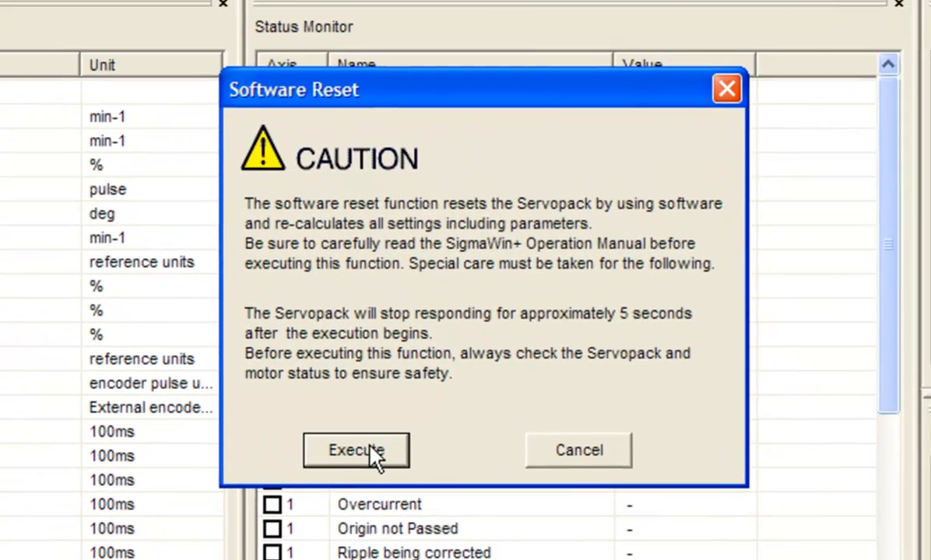
{"action": "left_click", "coordinate": [606, 553]}
{"action": "left_click", "coordinate": [467, 265]}
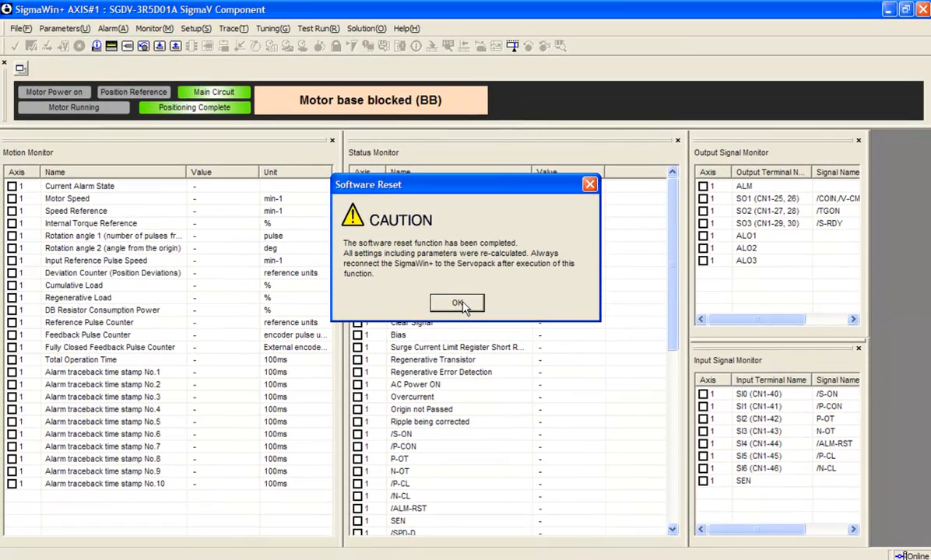
{"action": "left_click", "coordinate": [459, 304]}
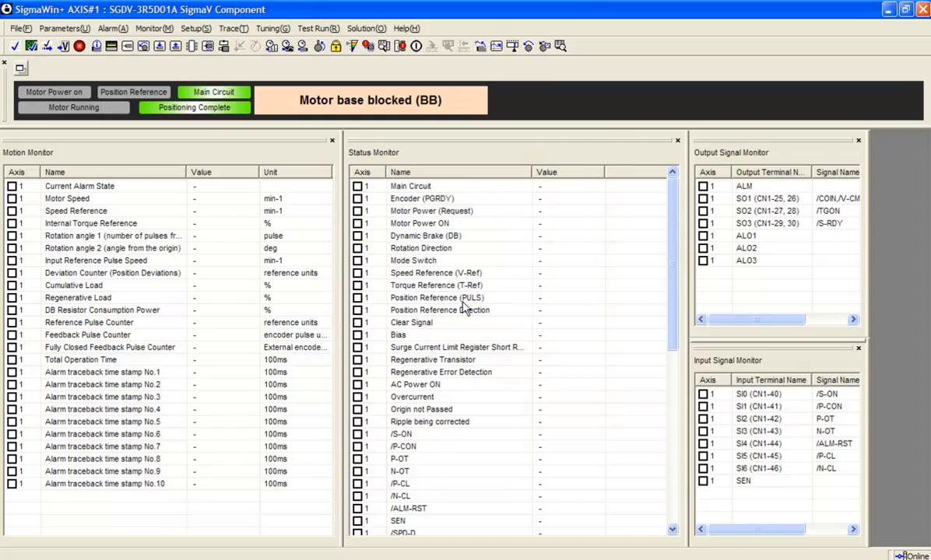
- Reconnect online over USB to axis 1, the SGDV-3R5D01A Servopack
{"action": "left_click", "coordinate": [20, 28]}
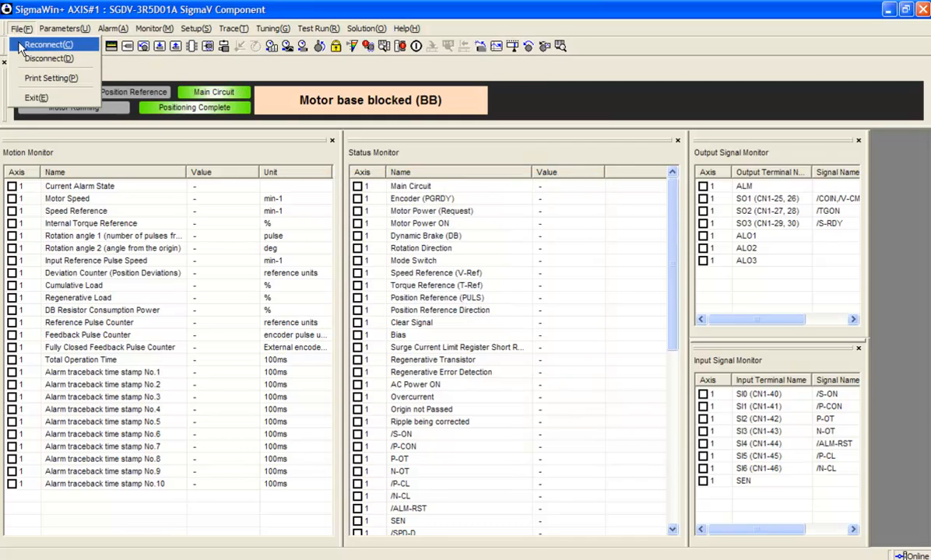
{"action": "left_click", "coordinate": [24, 42]}
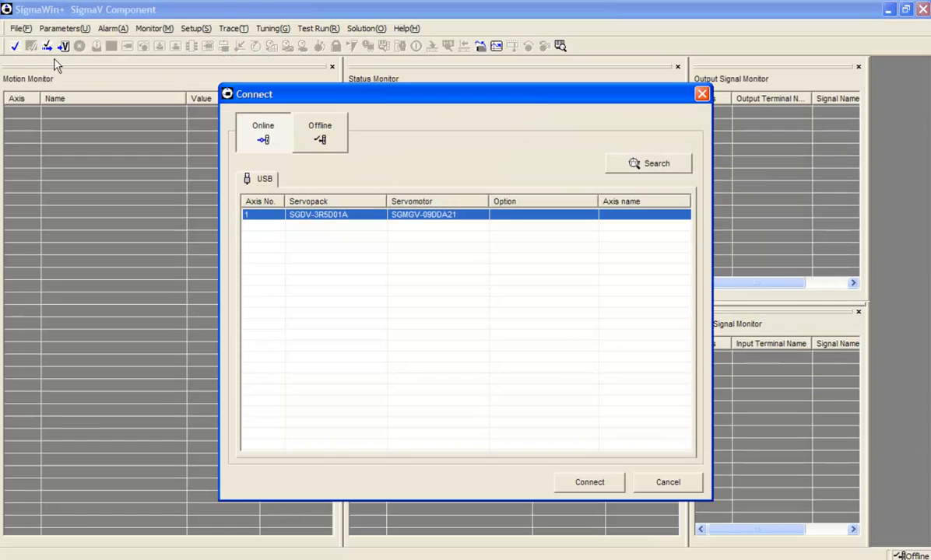
{"action": "left_click", "coordinate": [596, 482]}
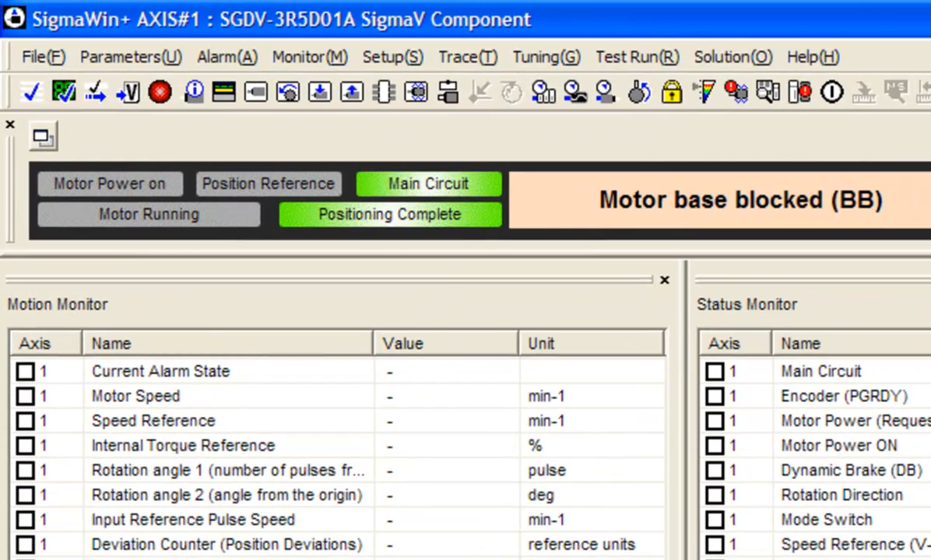
- Open the Program JOG Operation test run for axis 1 and accept its safety warning
{"action": "left_click", "coordinate": [638, 59]}
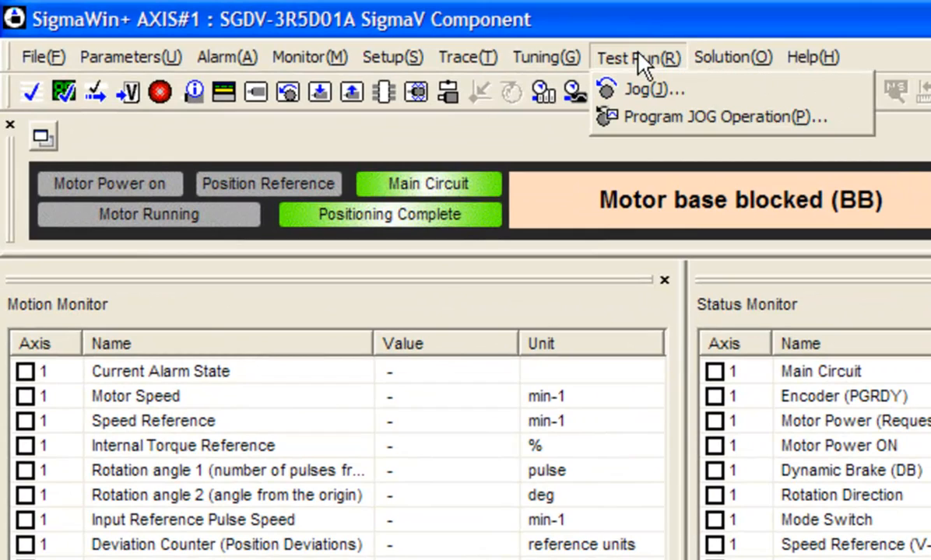
{"action": "left_click", "coordinate": [660, 126]}
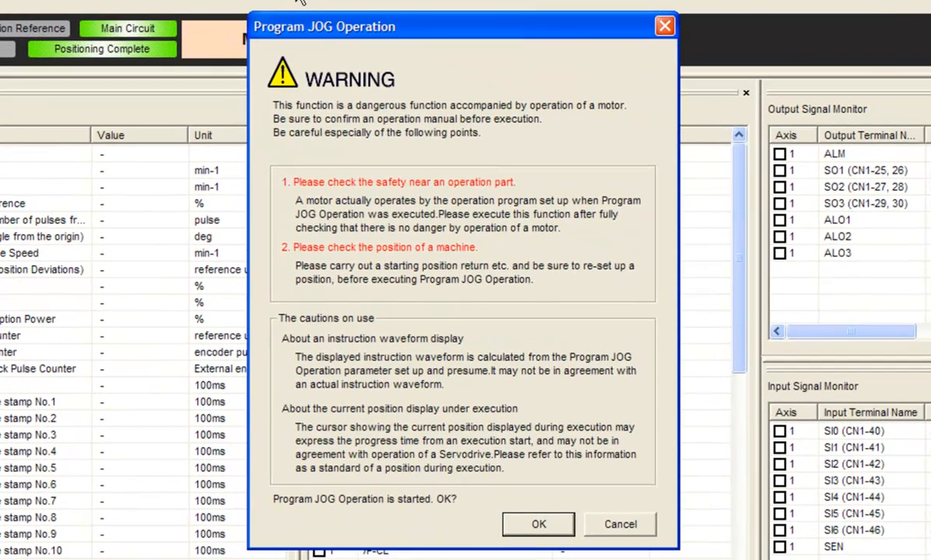
{"action": "left_click", "coordinate": [539, 526]}
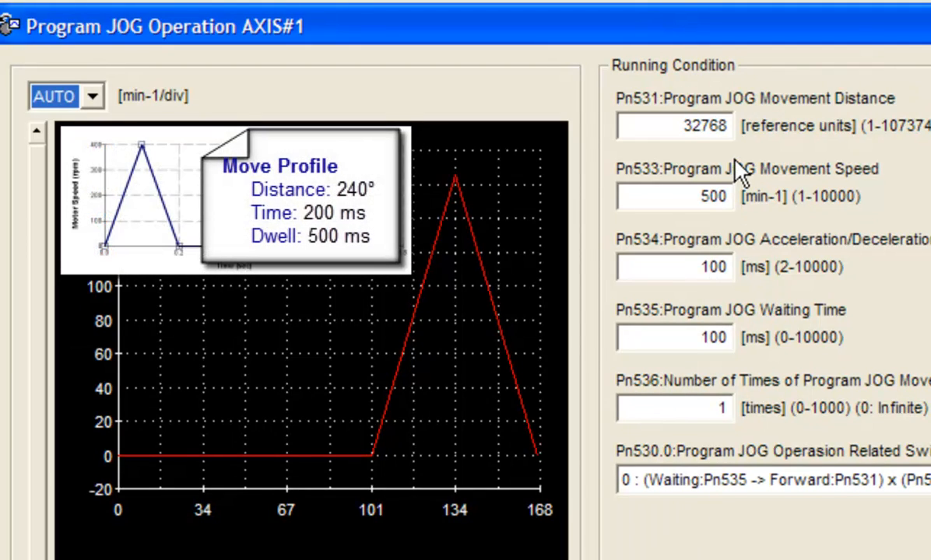
- Set the JOG movement distance to 240000 reference units, speed to 400 min-1 and waiting time to 500 ms, and apply
{"action": "double_click", "coordinate": [673, 126]}
{"action": "type", "text": "240"}
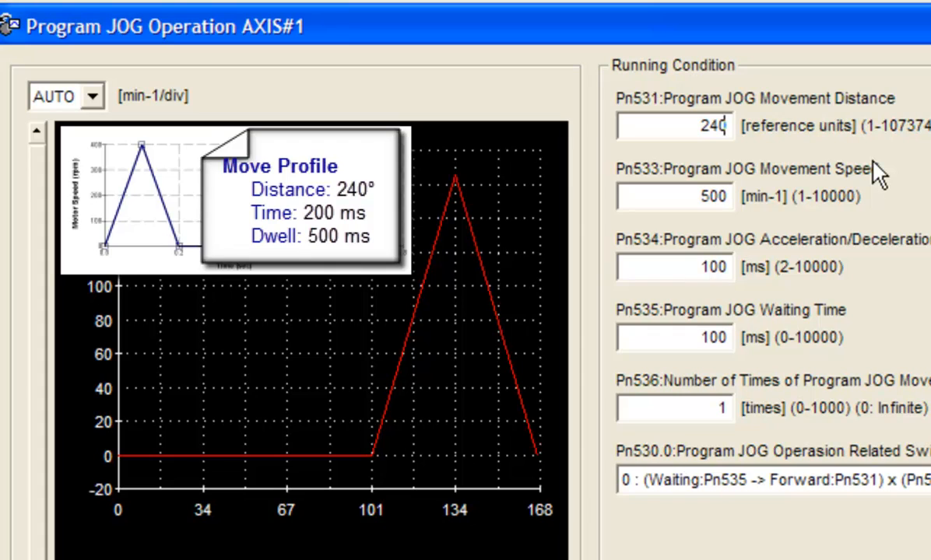
{"action": "type", "text": "000"}
{"action": "left_click_drag", "start_coordinate": [695, 200], "coordinate": [786, 196]}
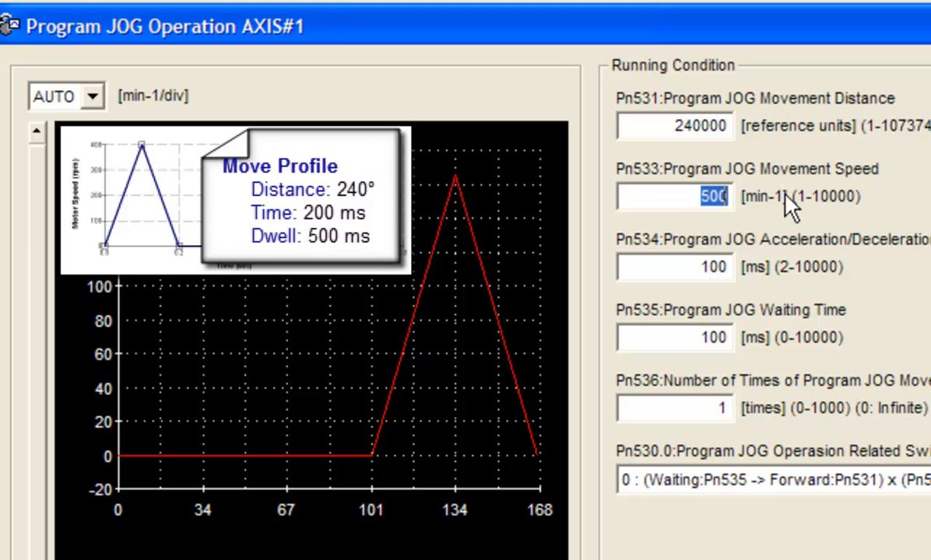
{"action": "type", "text": "400"}
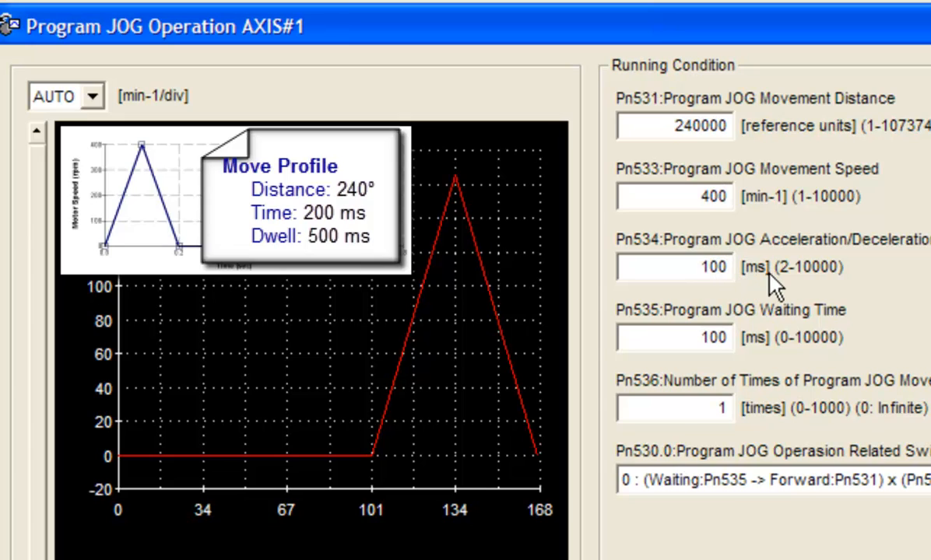
{"action": "double_click", "coordinate": [712, 337]}
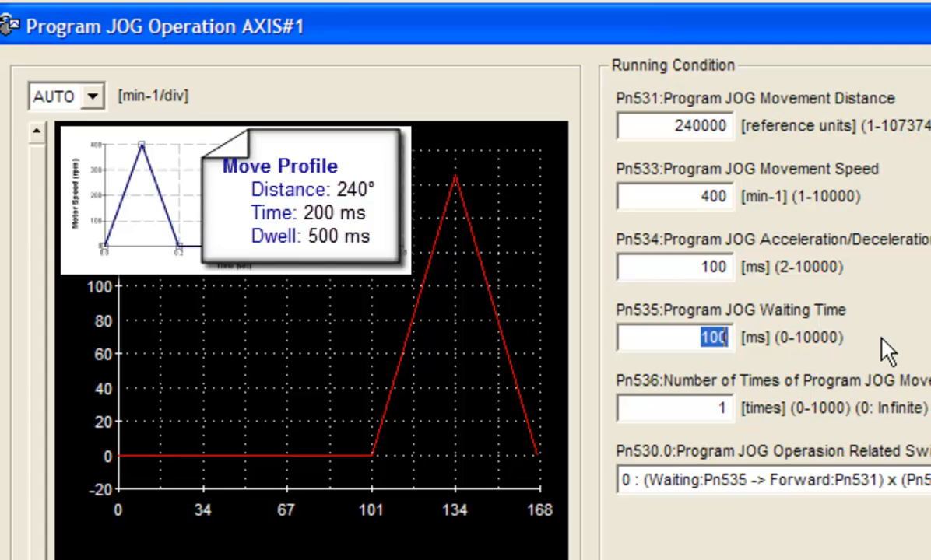
{"action": "type", "text": "500"}
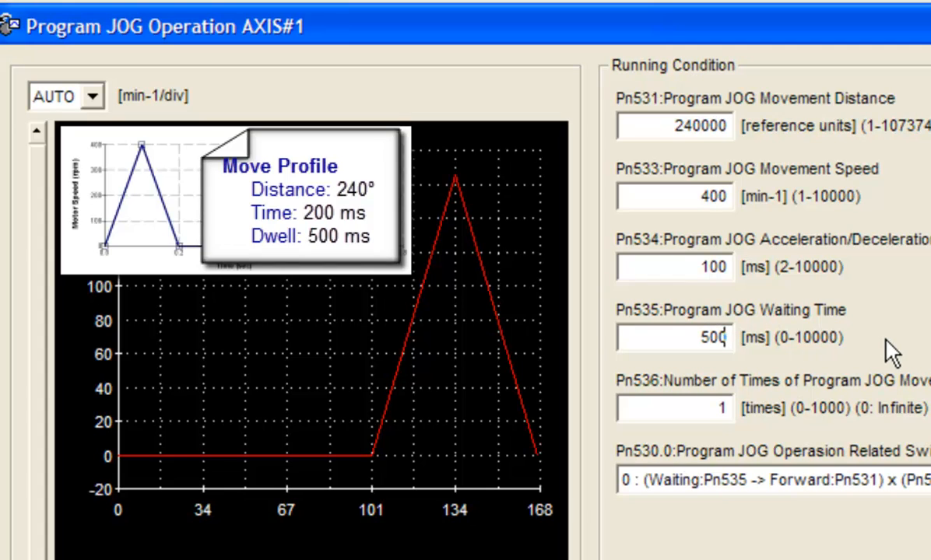
{"action": "left_click", "coordinate": [794, 558]}
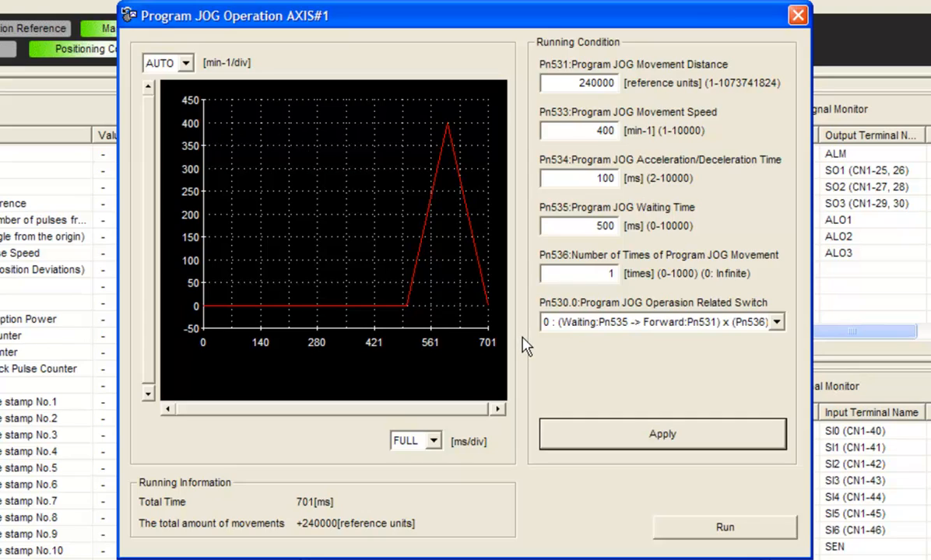
- Set the number of program JOG movements (Pn536) to 20 and apply the running condition
{"action": "double_click", "coordinate": [601, 273]}
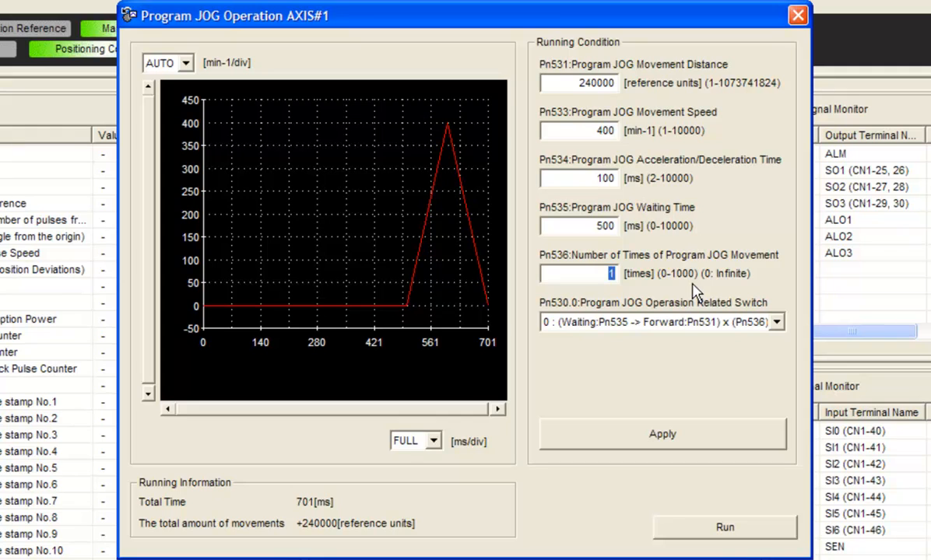
{"action": "type", "text": "20"}
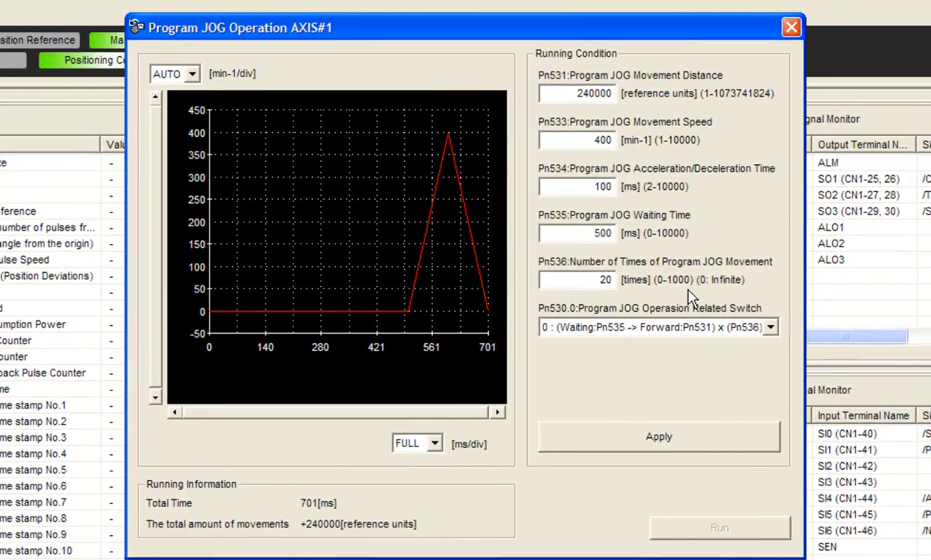
{"action": "left_click", "coordinate": [662, 437]}
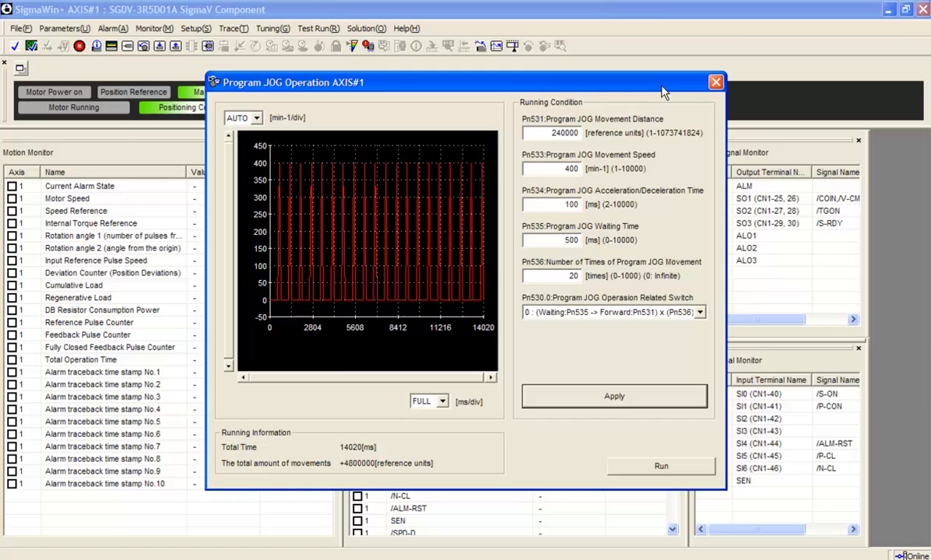
- Open the Trace window for axis 1 and arrange it beside the Program JOG Operation window
{"action": "left_click_drag", "start_coordinate": [662, 92], "coordinate": [460, 93]}
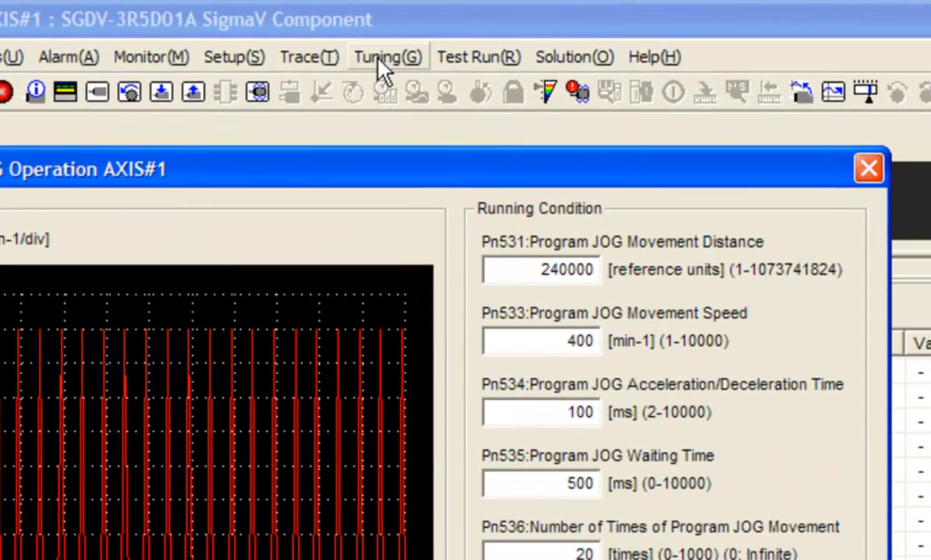
{"action": "left_click", "coordinate": [308, 59]}
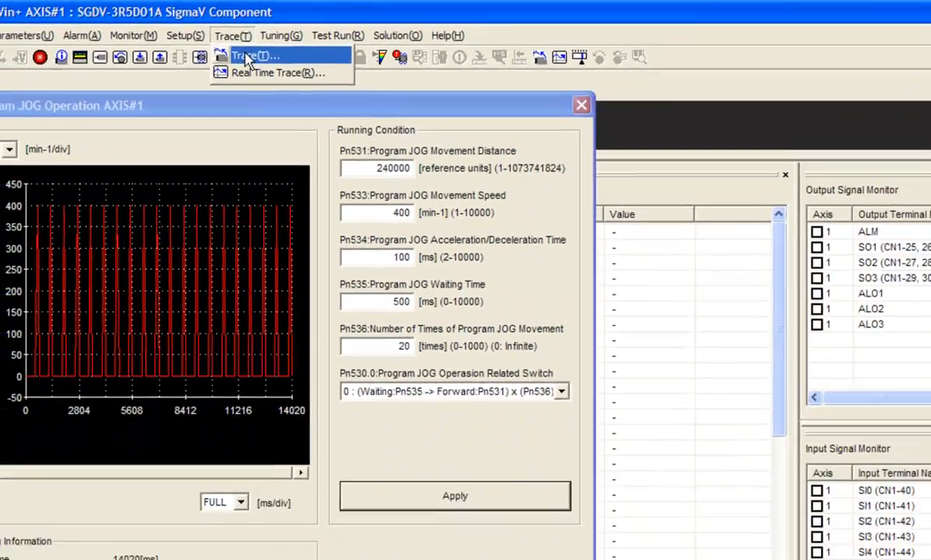
{"action": "left_click", "coordinate": [335, 89]}
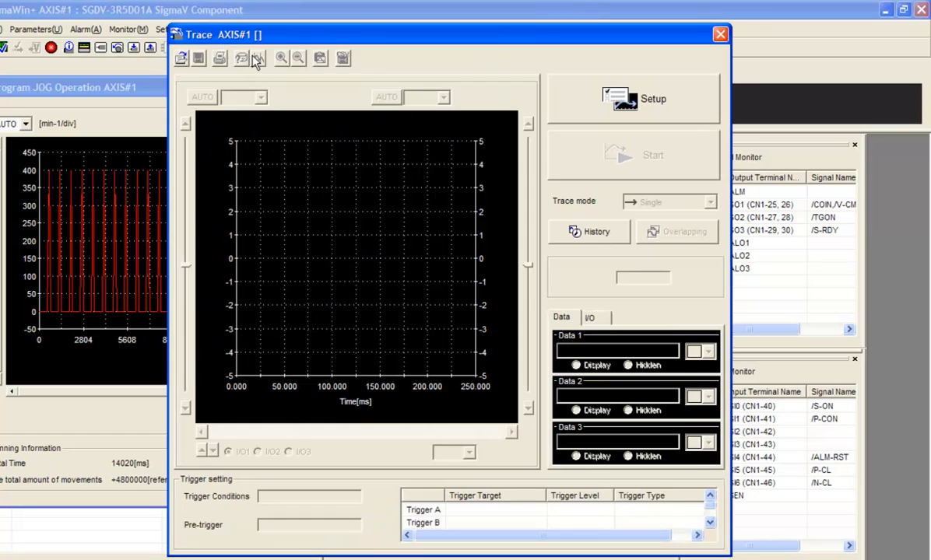
{"action": "left_click_drag", "start_coordinate": [262, 37], "coordinate": [458, 39]}
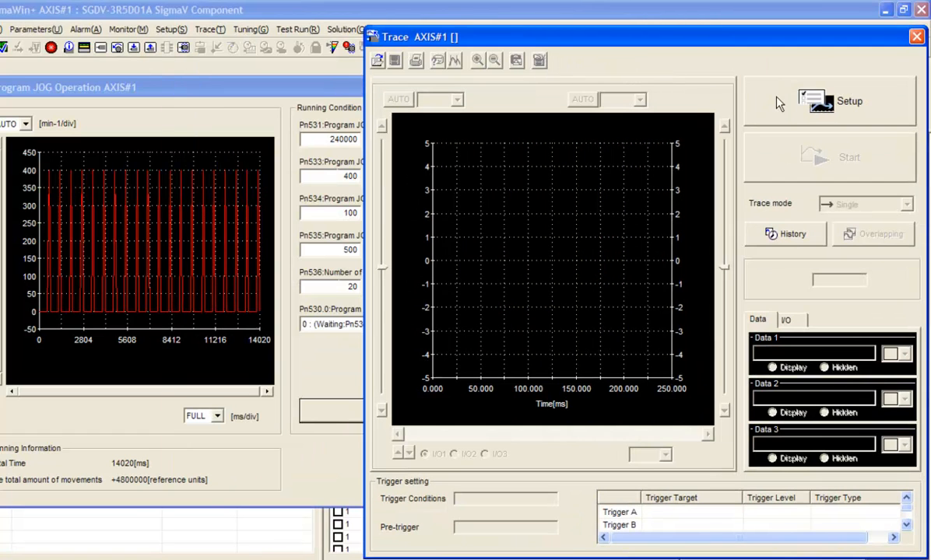
- Open the trace setup and apply the auto setting "Monitors positioning completion (Fwd)"
{"action": "left_click", "coordinate": [817, 101]}
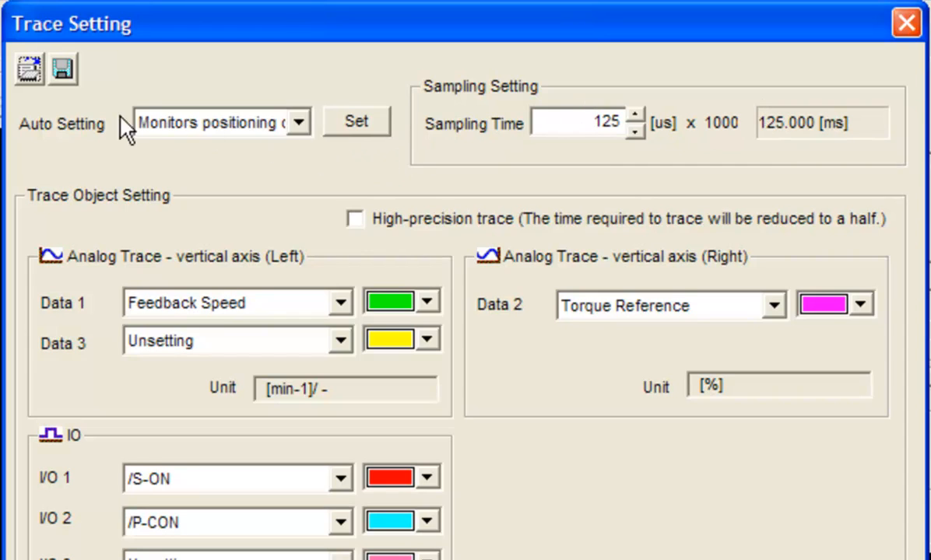
{"action": "left_click", "coordinate": [302, 123]}
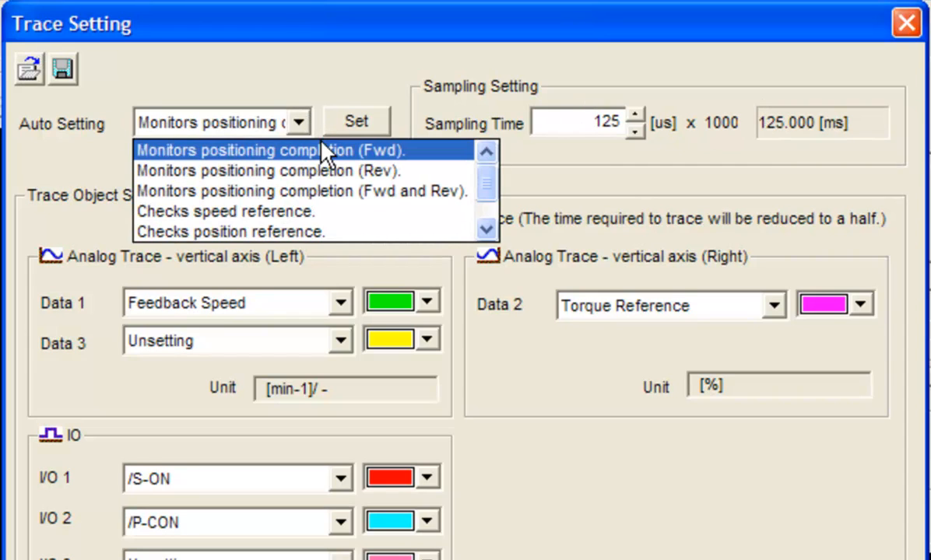
{"action": "left_click", "coordinate": [486, 228]}
{"action": "left_click", "coordinate": [487, 228]}
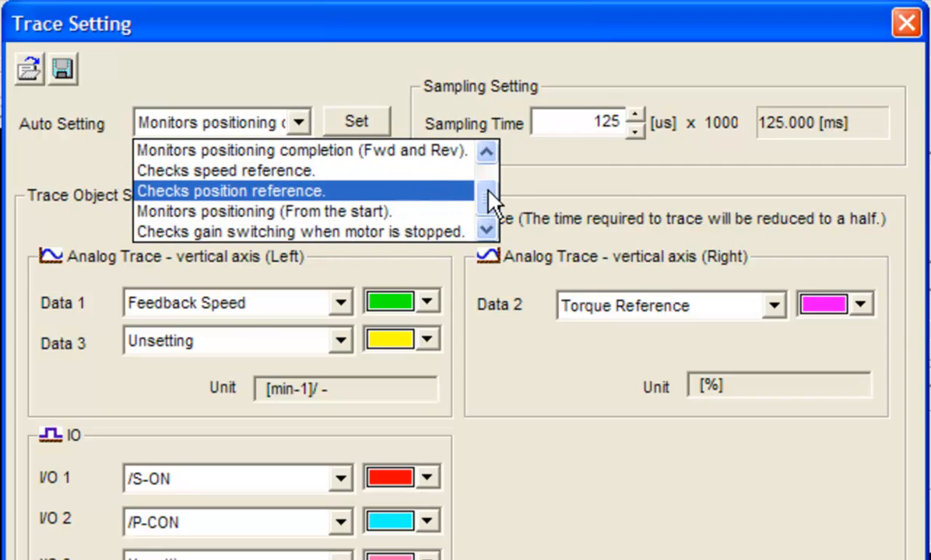
{"action": "left_click", "coordinate": [488, 157]}
{"action": "left_click", "coordinate": [488, 157]}
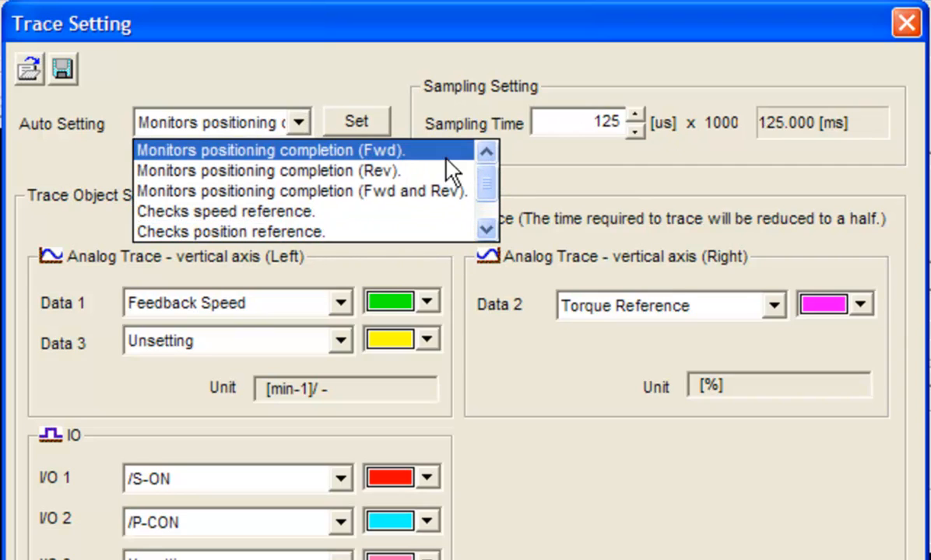
{"action": "left_click", "coordinate": [403, 155]}
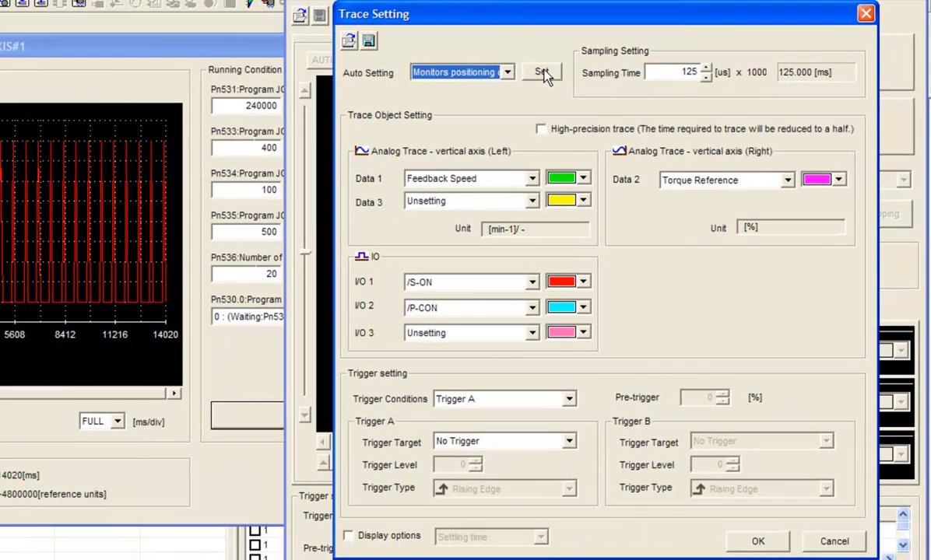
{"action": "left_click", "coordinate": [358, 125]}
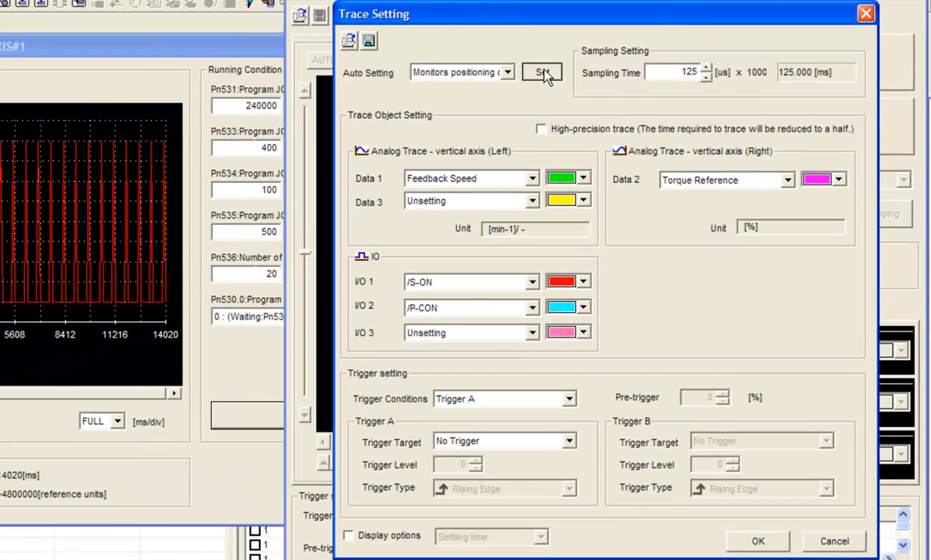
{"action": "left_click", "coordinate": [544, 73]}
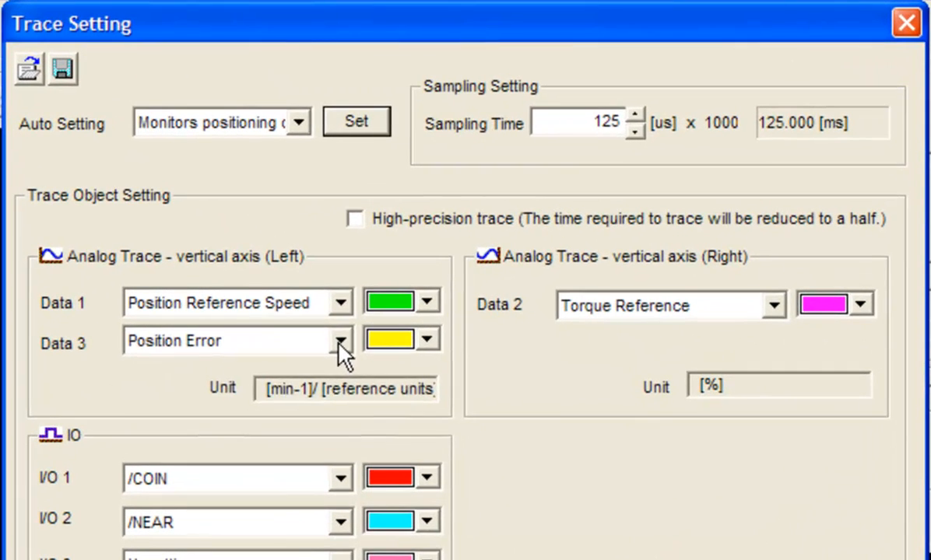
- Change the Data 3 analog trace object to Feedback Speed
{"action": "left_click", "coordinate": [533, 203]}
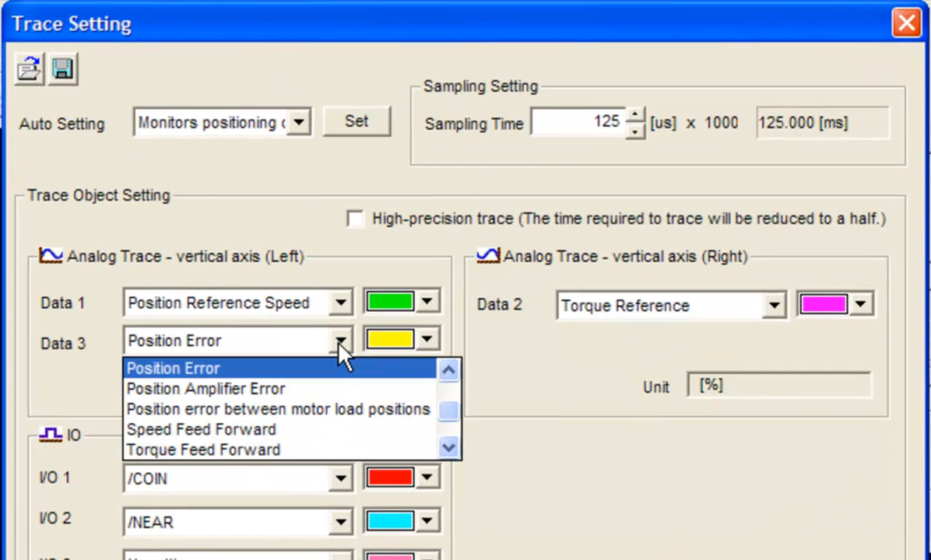
{"action": "left_click", "coordinate": [448, 371]}
{"action": "left_click", "coordinate": [448, 371]}
{"action": "left_click", "coordinate": [448, 371]}
{"action": "left_click", "coordinate": [449, 371]}
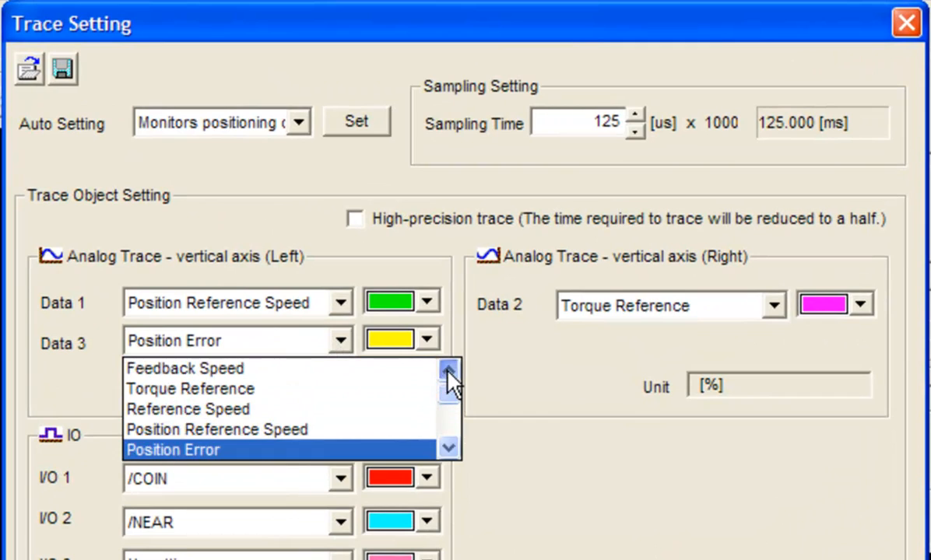
{"action": "left_click", "coordinate": [375, 373]}
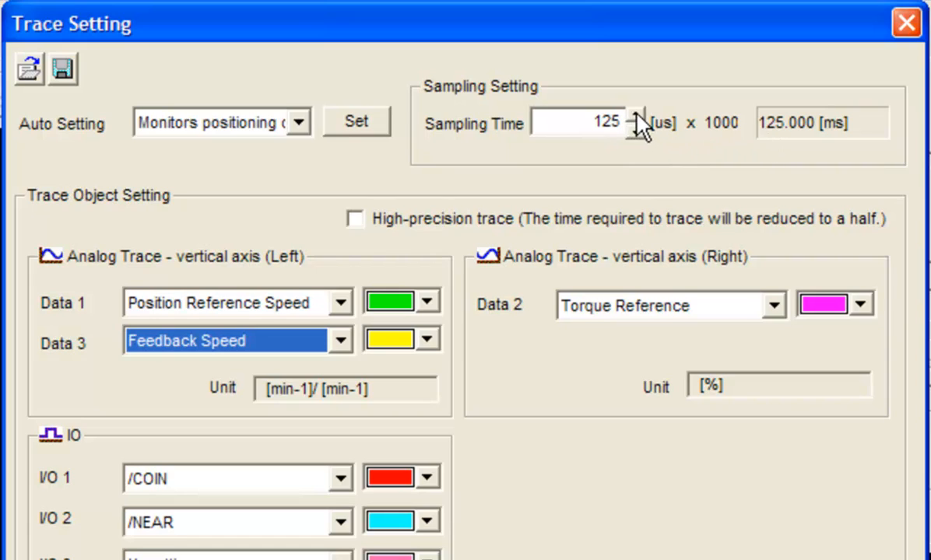
- Set the trace sampling time to 1000 us, accept the trace settings and start the trace
{"action": "double_click", "coordinate": [599, 117]}
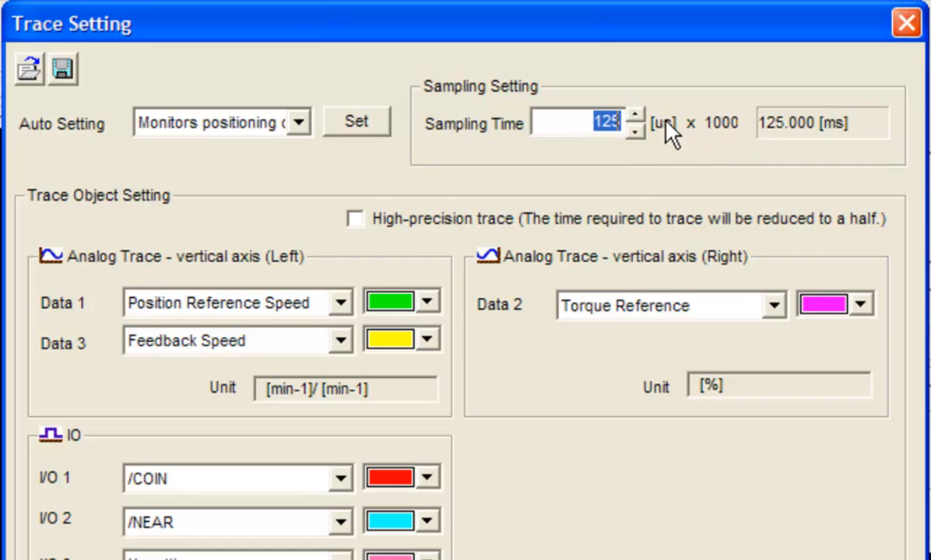
{"action": "type", "text": "1000"}
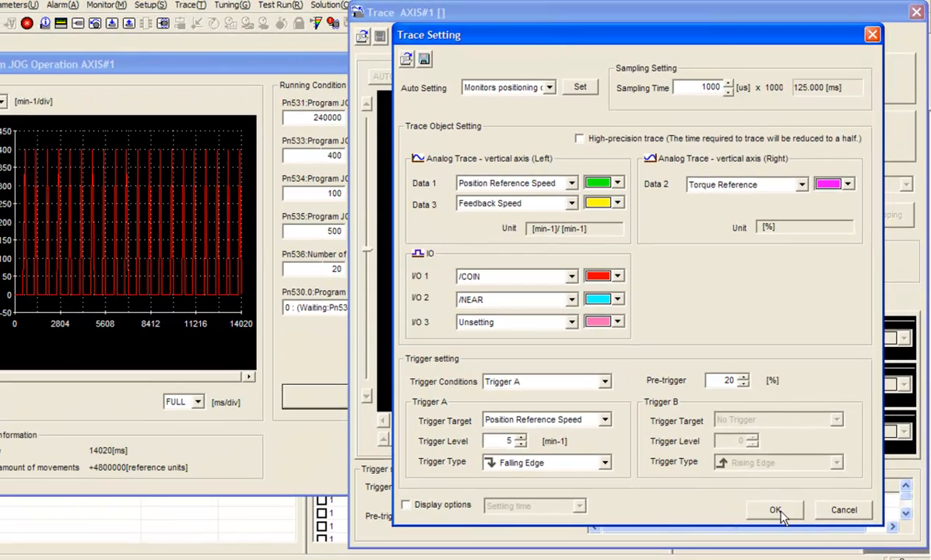
{"action": "left_click", "coordinate": [776, 512]}
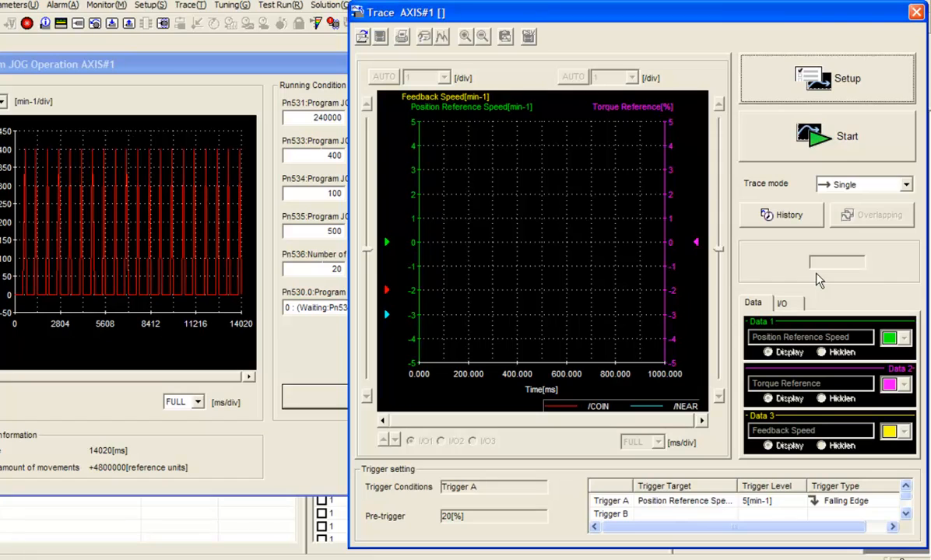
{"action": "left_click", "coordinate": [814, 152]}
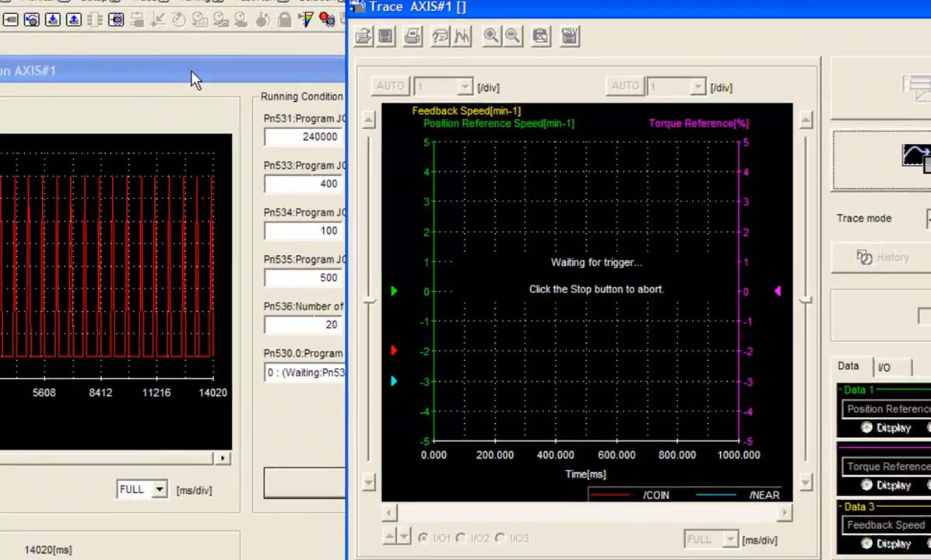
- Switch the Program JOG Operation for axis 1 to run mode and turn the servo on
{"action": "left_click", "coordinate": [43, 98]}
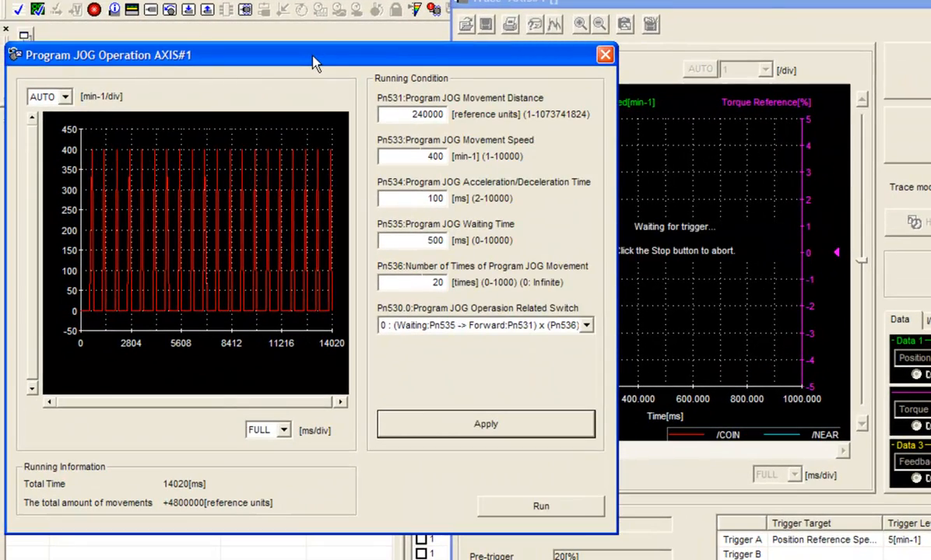
{"action": "left_click", "coordinate": [557, 510]}
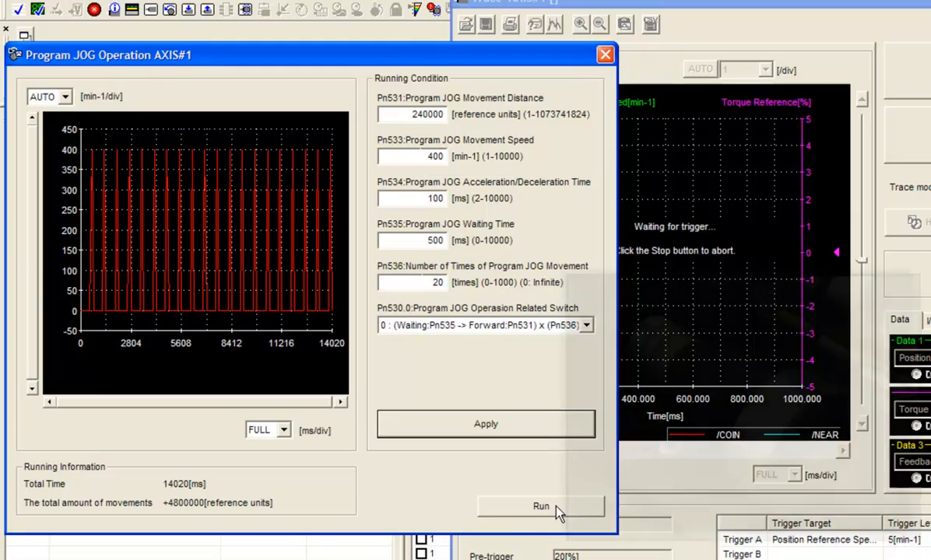
{"action": "left_click", "coordinate": [558, 510]}
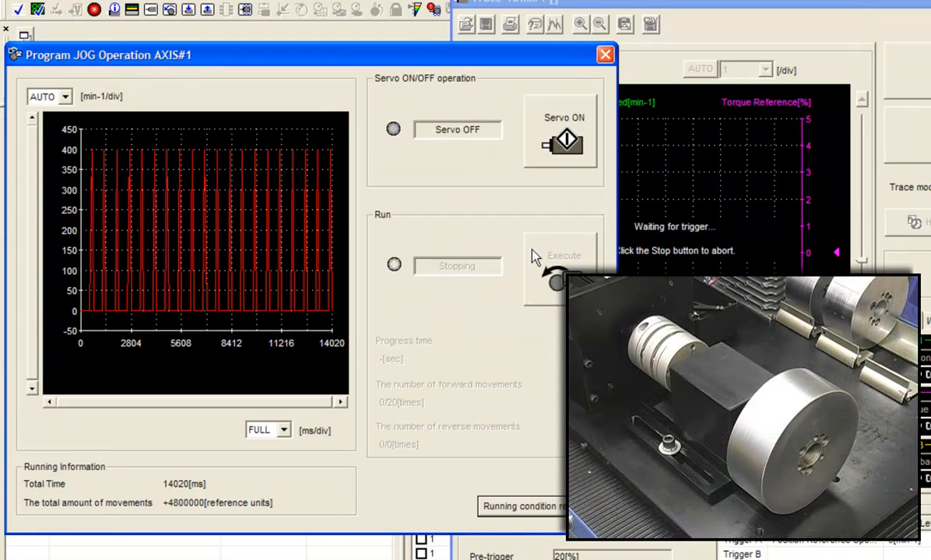
{"action": "left_click", "coordinate": [565, 149]}
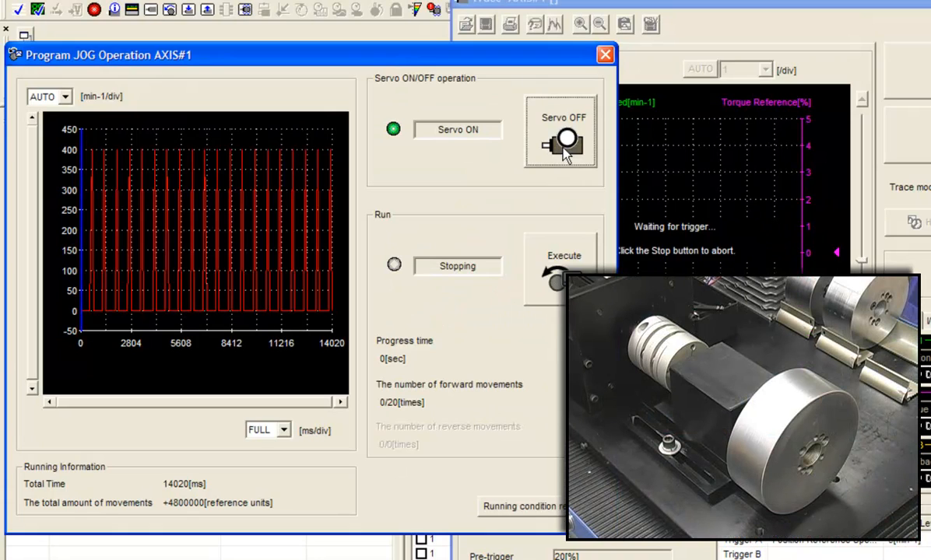
- Execute the programmed JOG moves, accepting the safety warning, and turn the servo off when they are complete
{"action": "left_click", "coordinate": [557, 267]}
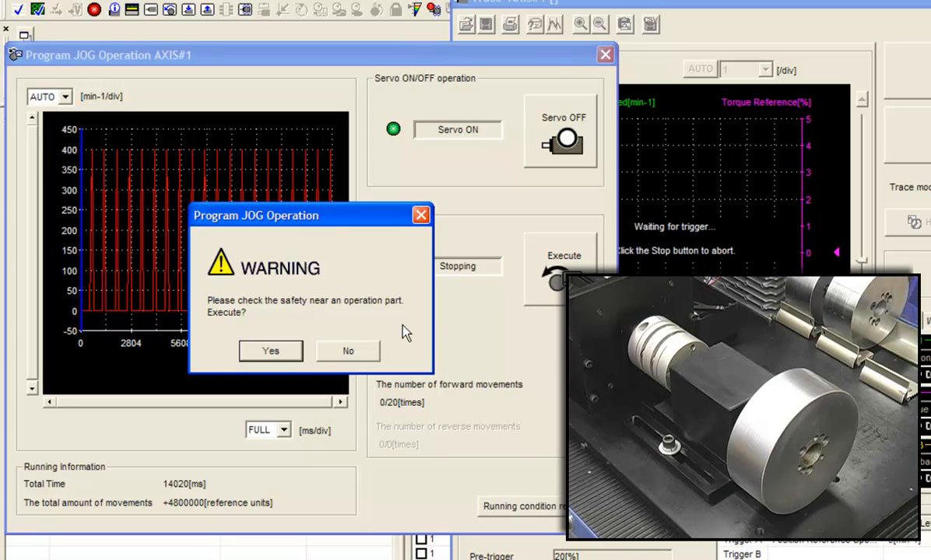
{"action": "left_click", "coordinate": [277, 351]}
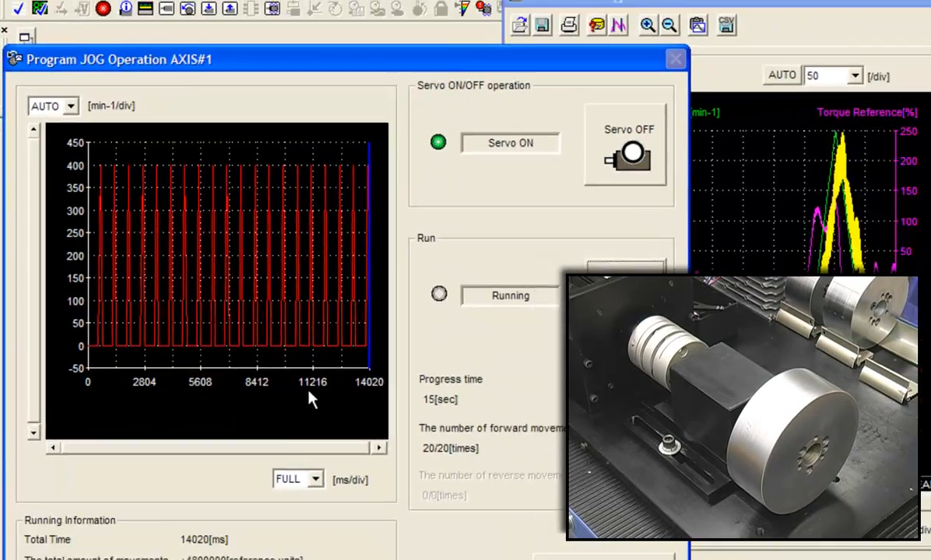
{"action": "left_click", "coordinate": [635, 157]}
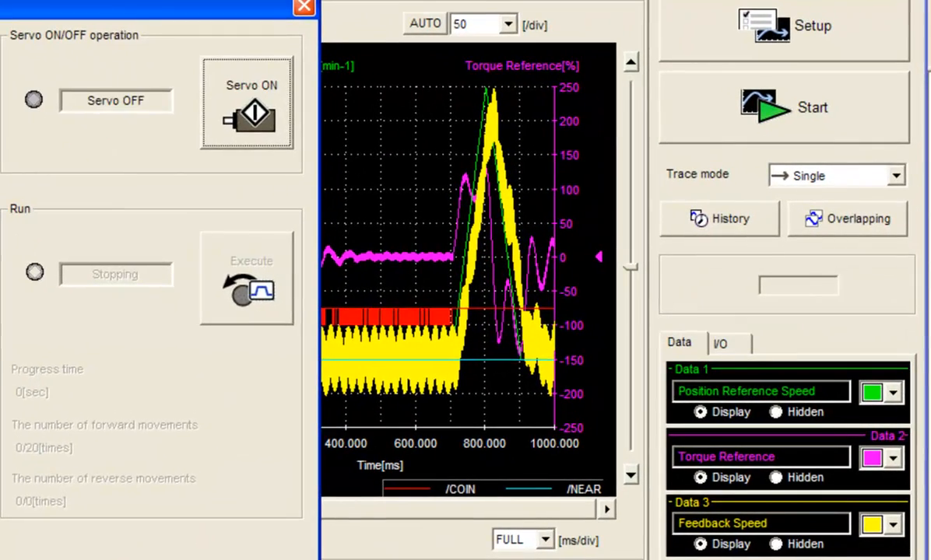
- Set the trace time scale to 30 ms/div and show the settling portion after the first move
{"action": "left_click", "coordinate": [483, 2]}
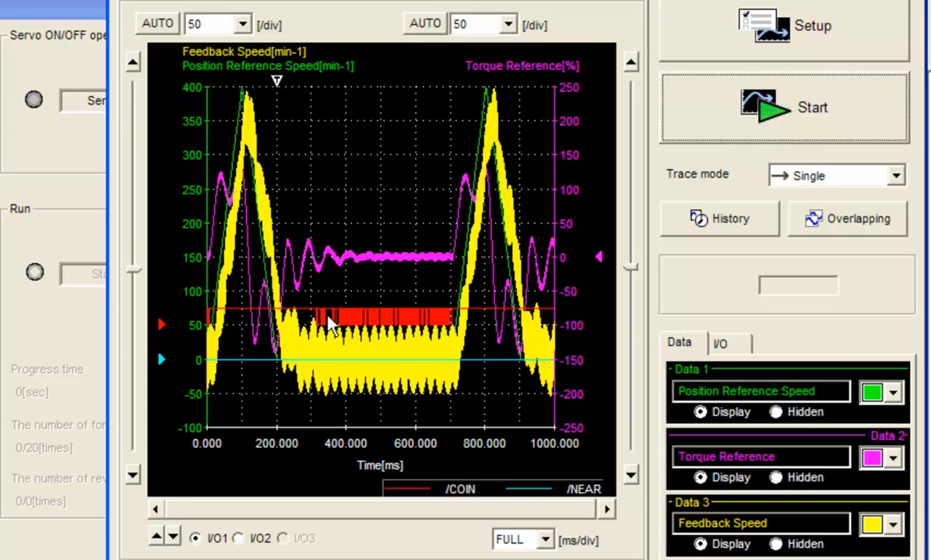
{"action": "left_click", "coordinate": [506, 539]}
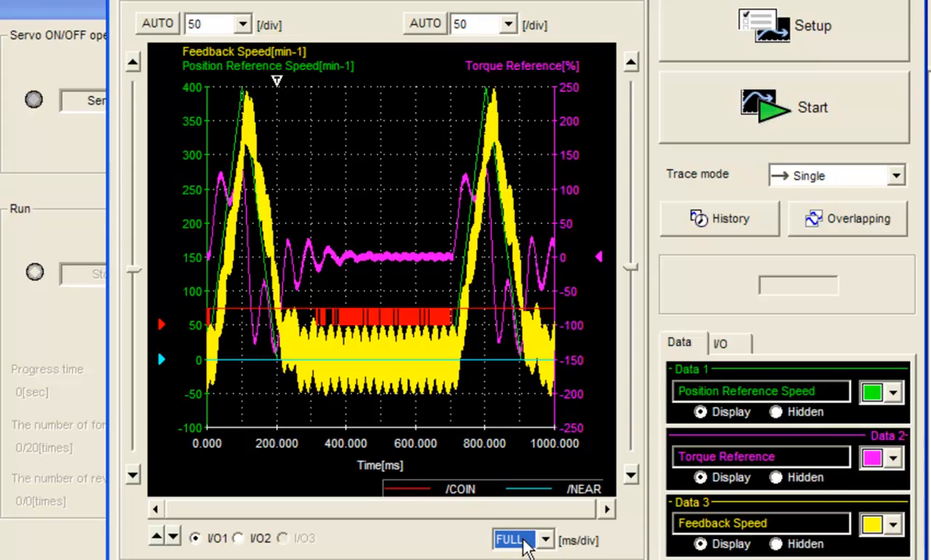
{"action": "scroll", "coordinate": [516, 545], "scroll_direction": "down", "scroll_amount": 4}
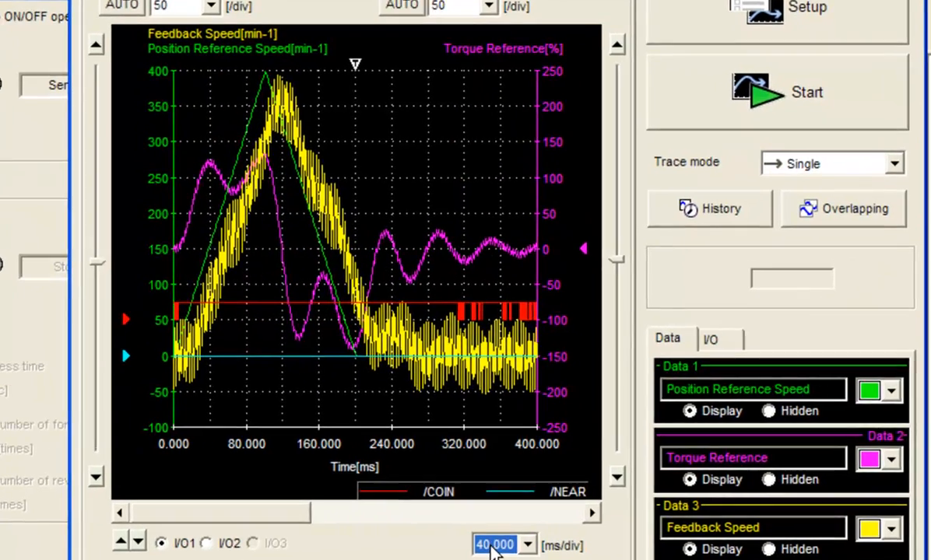
{"action": "scroll", "coordinate": [515, 545], "scroll_direction": "down", "scroll_amount": 1}
{"action": "mouse_move", "coordinate": [279, 510]}
{"action": "left_mouse_down"}
{"action": "mouse_move", "coordinate": [327, 514]}
{"action": "mouse_move", "coordinate": [281, 519]}
{"action": "left_mouse_up"}
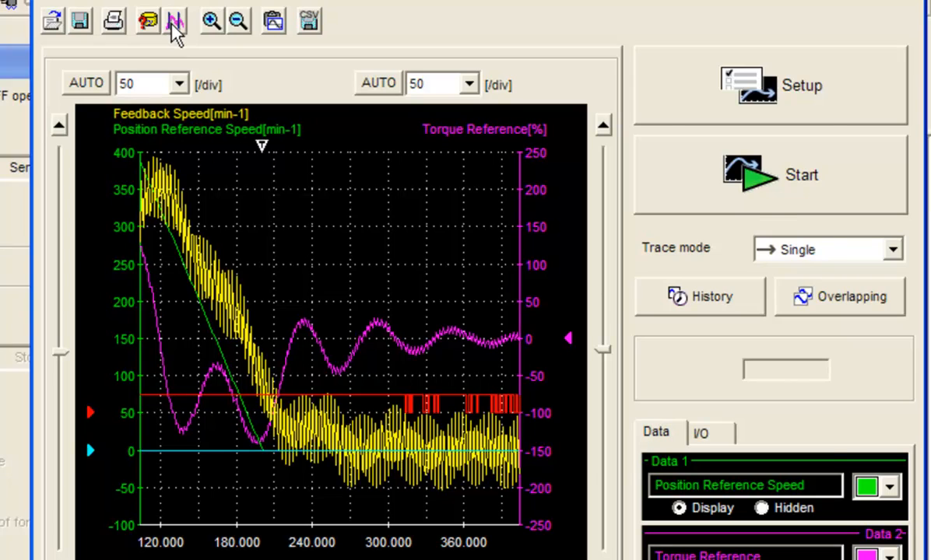
- Measure the settling time with vertical cursors, A at the end of the position reference and B where /COIN first switches, and close the cursor settings
{"action": "left_click", "coordinate": [176, 27]}
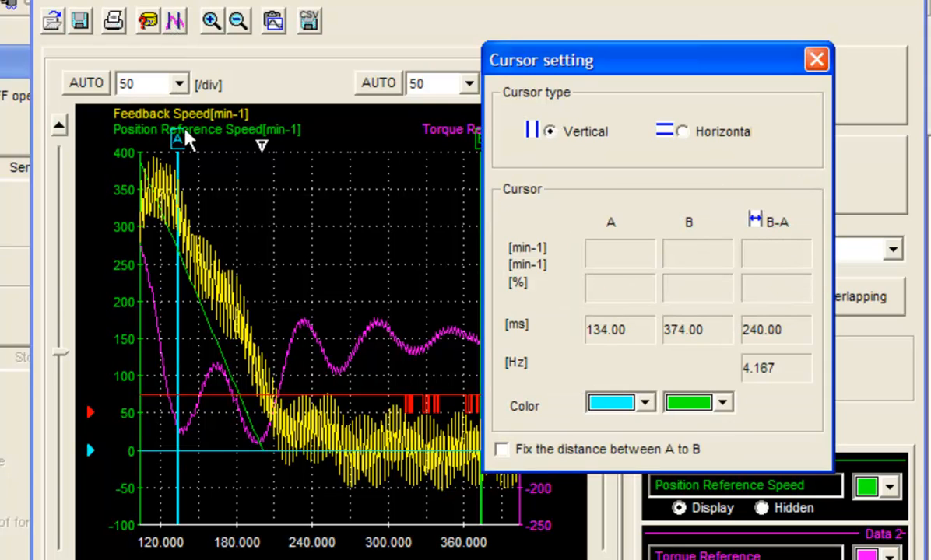
{"action": "left_click_drag", "start_coordinate": [551, 67], "coordinate": [639, 88]}
{"action": "left_click_drag", "start_coordinate": [481, 140], "coordinate": [406, 143]}
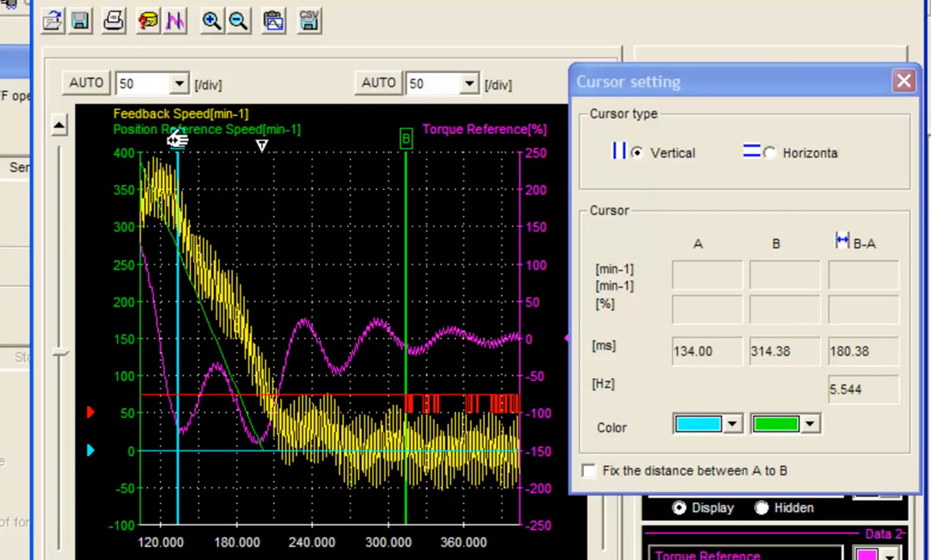
{"action": "mouse_move", "coordinate": [179, 141]}
{"action": "left_mouse_down"}
{"action": "mouse_move", "coordinate": [252, 141]}
{"action": "mouse_move", "coordinate": [251, 163]}
{"action": "mouse_move", "coordinate": [260, 164]}
{"action": "left_mouse_up"}
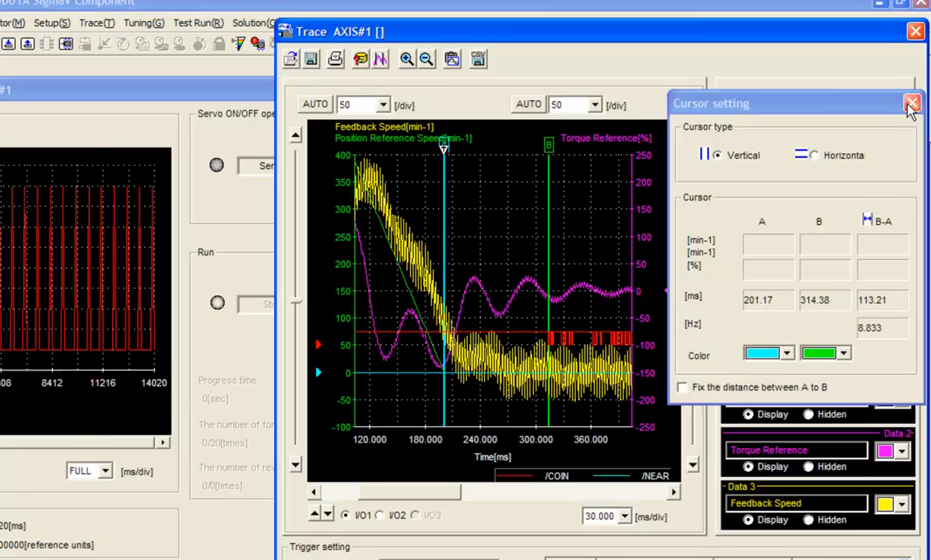
{"action": "left_click", "coordinate": [904, 81]}
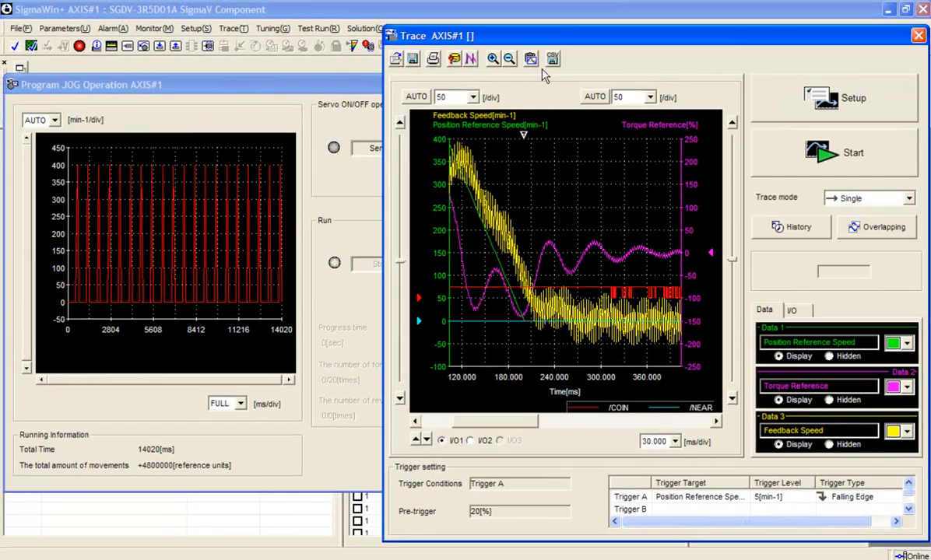
- Execute the Tuning function and accept changing Pn170 to 0: Tuning-less function disabled
{"action": "left_click", "coordinate": [274, 29]}
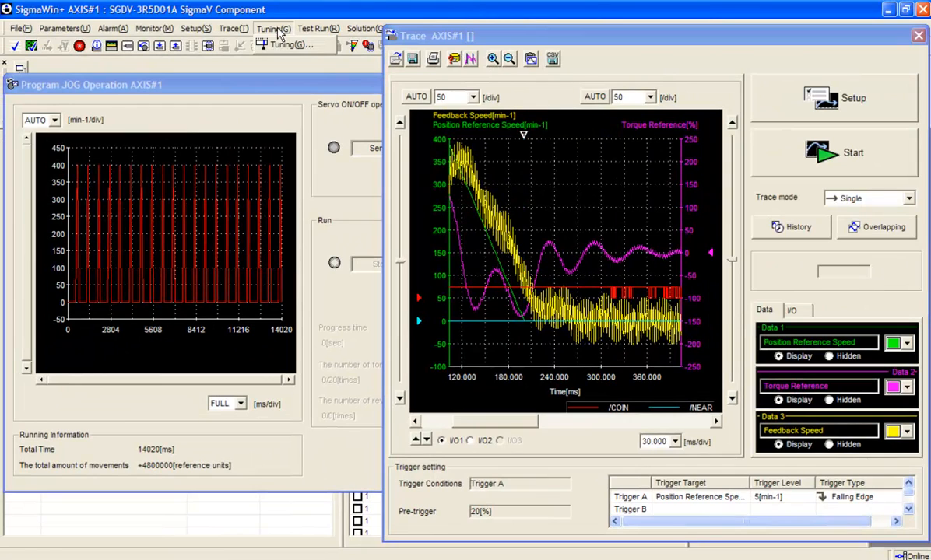
{"action": "left_click", "coordinate": [293, 45]}
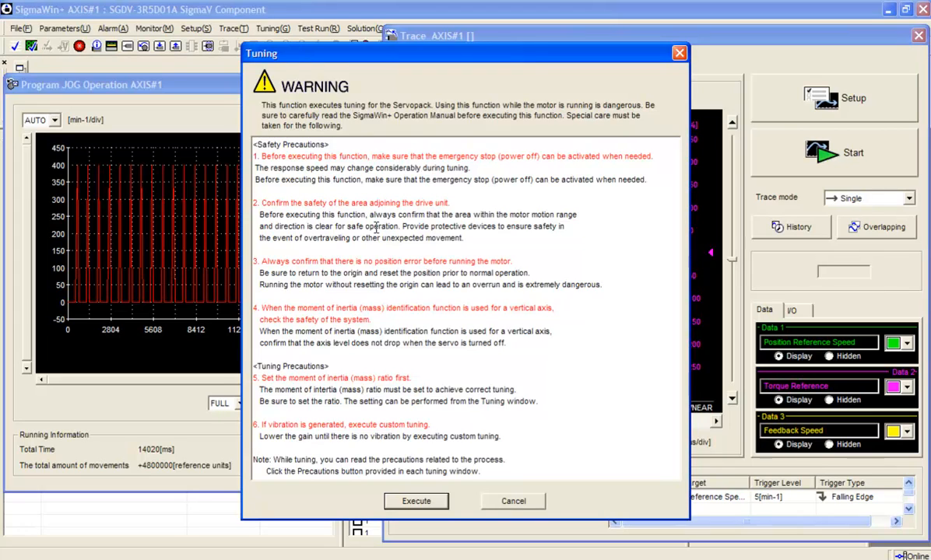
{"action": "left_click", "coordinate": [421, 499]}
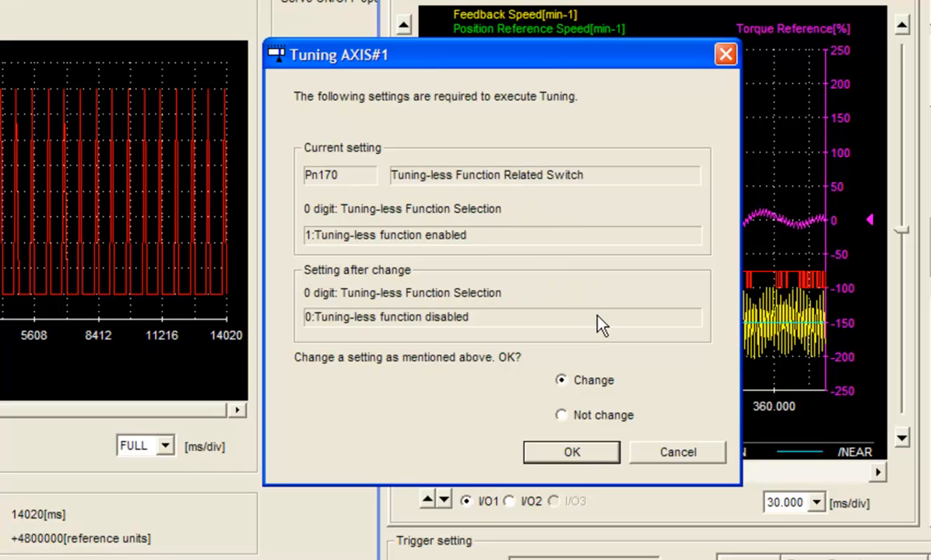
{"action": "left_click", "coordinate": [573, 456]}
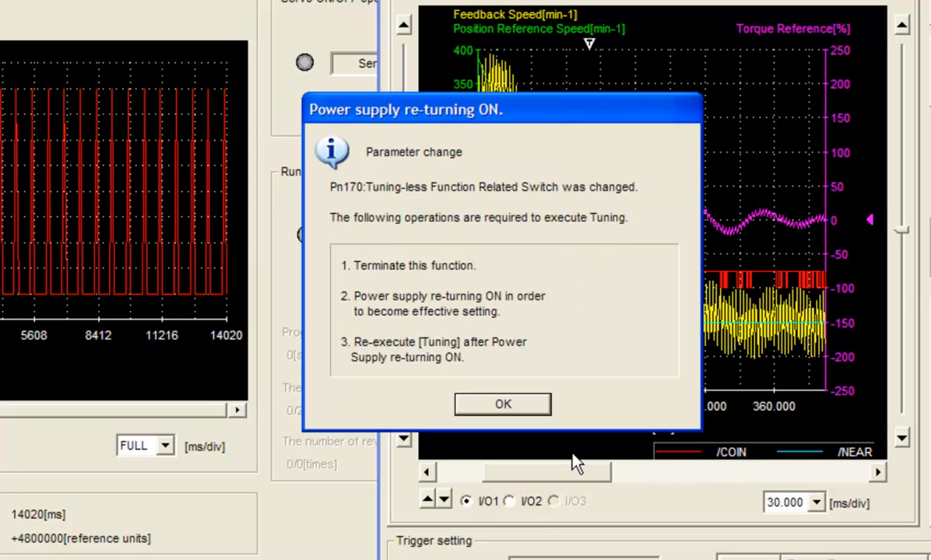
{"action": "left_click", "coordinate": [502, 405]}
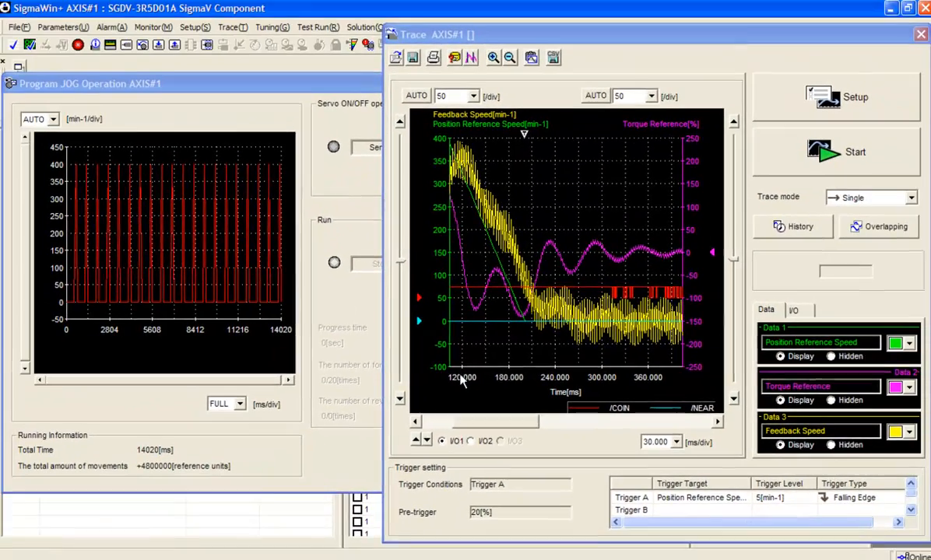
- Move the Trace window aside and close the Program JOG Operation window, confirming its prompt
{"action": "left_click_drag", "start_coordinate": [514, 30], "coordinate": [636, 189]}
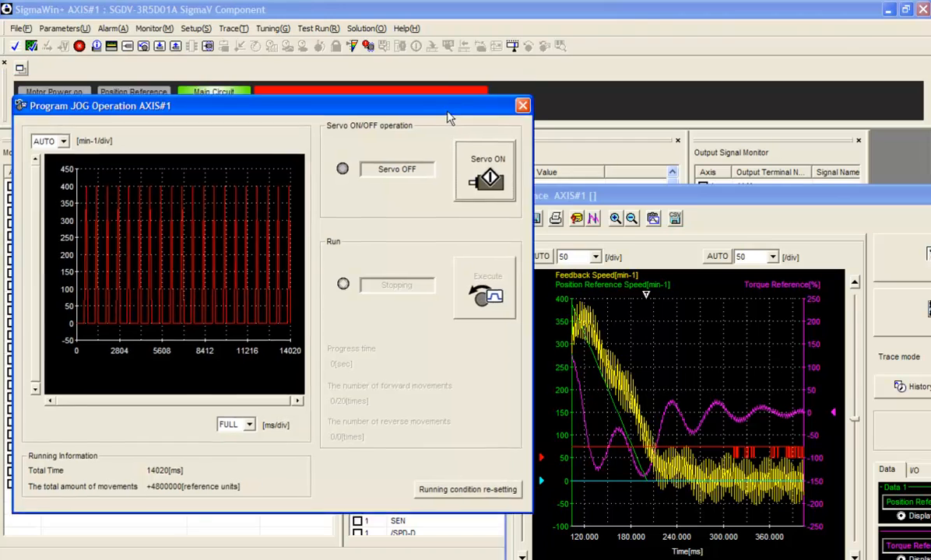
{"action": "mouse_move", "coordinate": [442, 84]}
{"action": "left_mouse_down"}
{"action": "mouse_move", "coordinate": [476, 306]}
{"action": "mouse_move", "coordinate": [442, 314]}
{"action": "mouse_move", "coordinate": [442, 239]}
{"action": "mouse_move", "coordinate": [427, 178]}
{"action": "left_mouse_up"}
{"action": "left_click", "coordinate": [503, 165]}
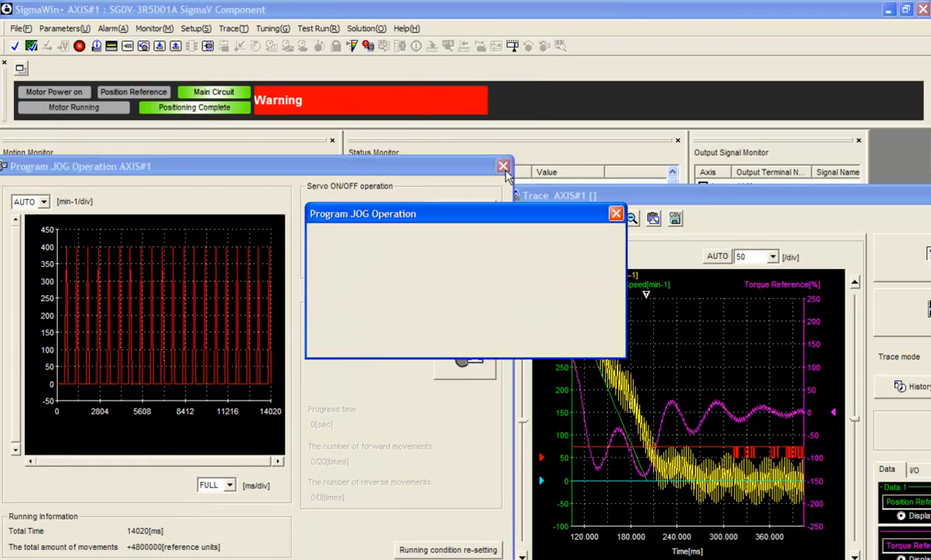
{"action": "left_click", "coordinate": [467, 341]}
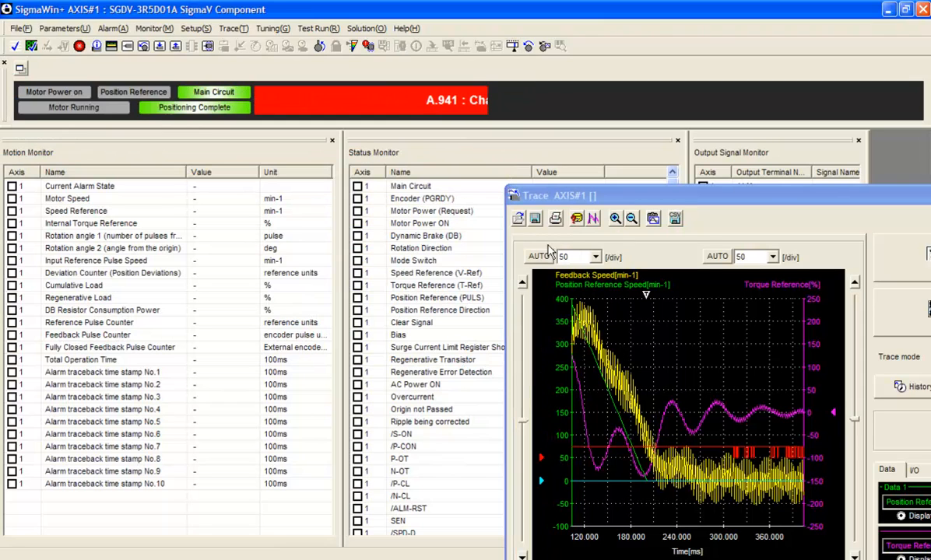
- Close the Trace window without saving the graph
{"action": "left_click_drag", "start_coordinate": [591, 197], "coordinate": [276, 100]}
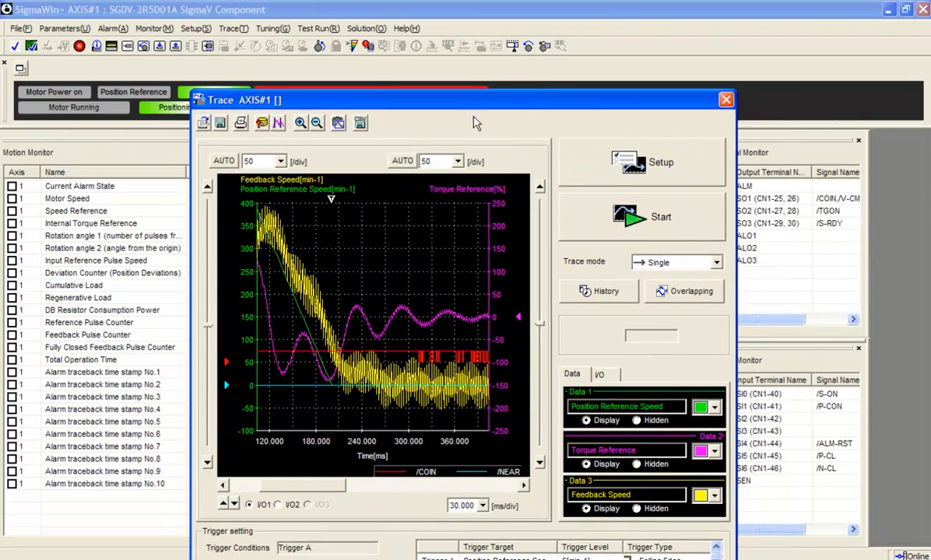
{"action": "left_click", "coordinate": [725, 100]}
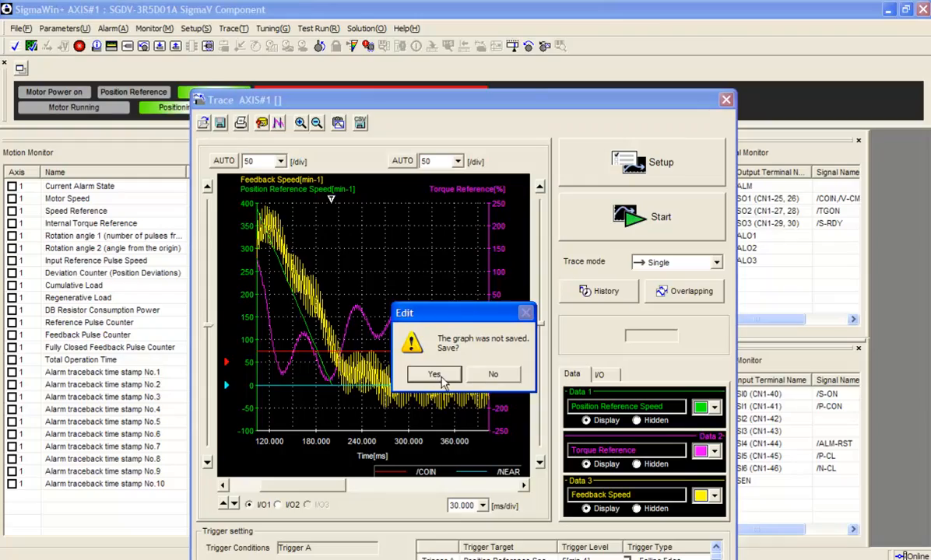
{"action": "left_click", "coordinate": [501, 381]}
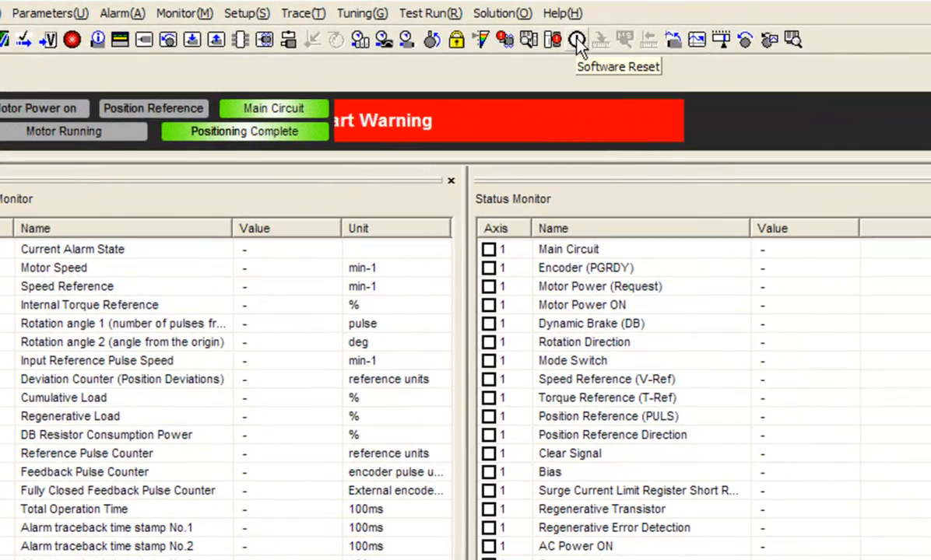
- Execute a Software Reset of the Servopack and acknowledge its completion
{"action": "left_click", "coordinate": [577, 41]}
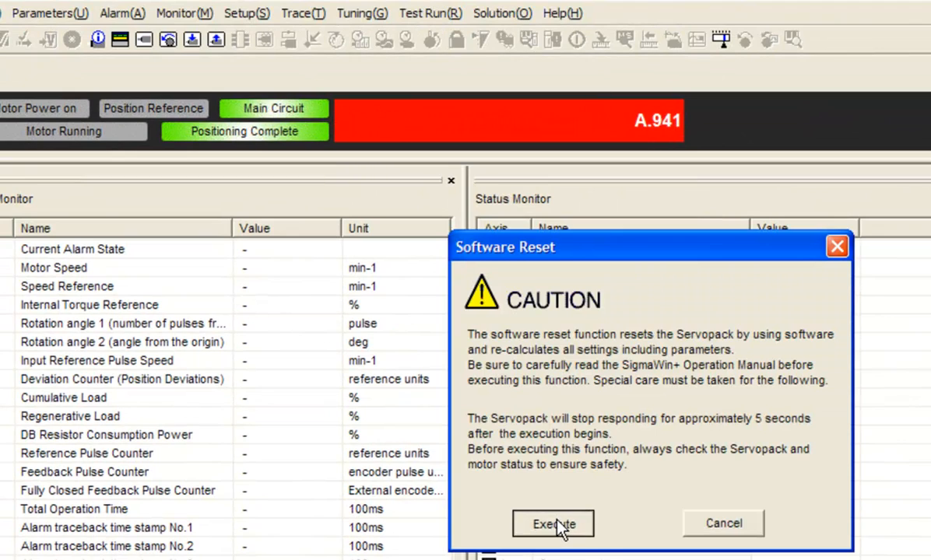
{"action": "left_click", "coordinate": [560, 523]}
{"action": "left_click", "coordinate": [652, 393]}
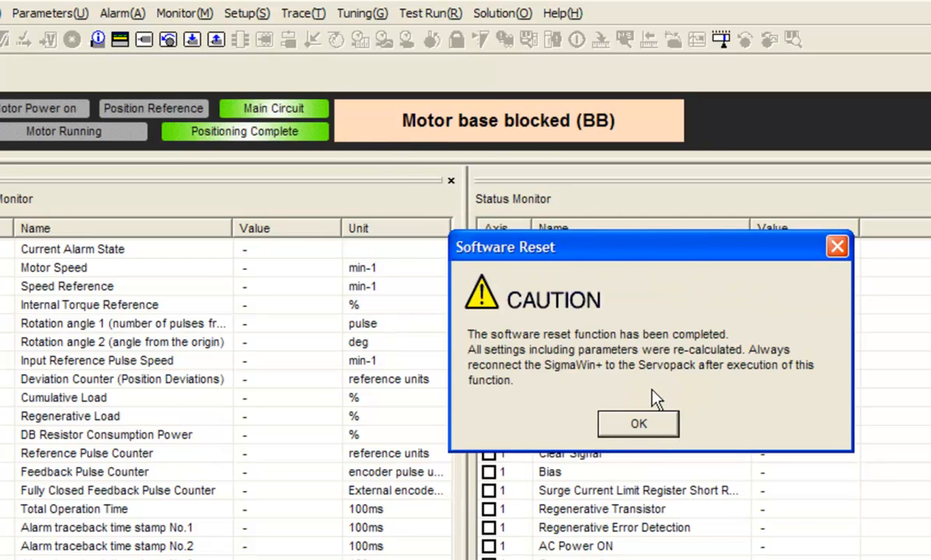
{"action": "left_click", "coordinate": [628, 425]}
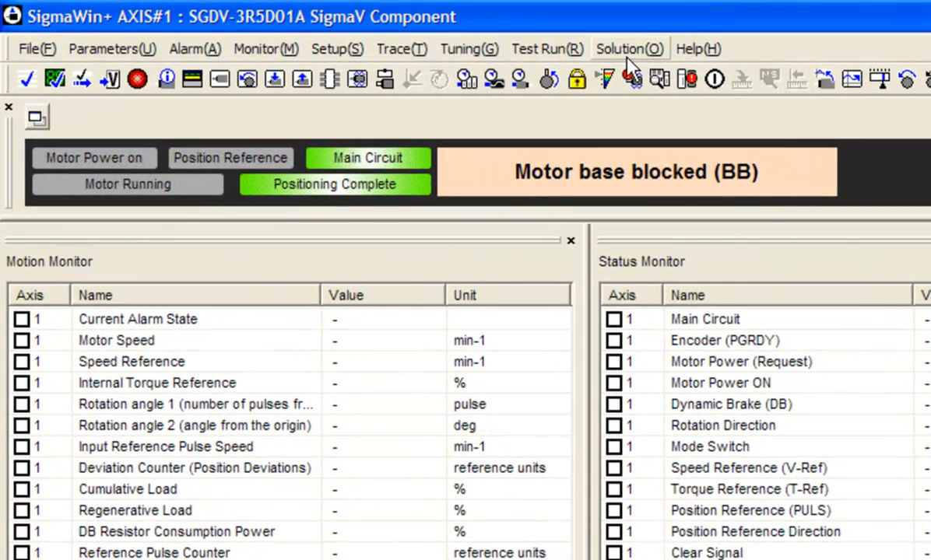
- Execute the Tuning function again, accepting its safety precautions
{"action": "left_click", "coordinate": [469, 49]}
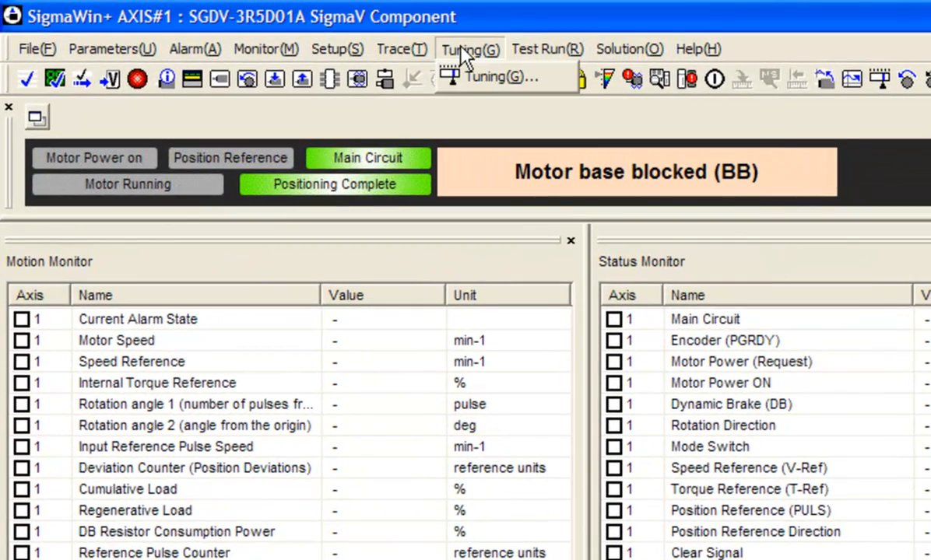
{"action": "left_click", "coordinate": [477, 77]}
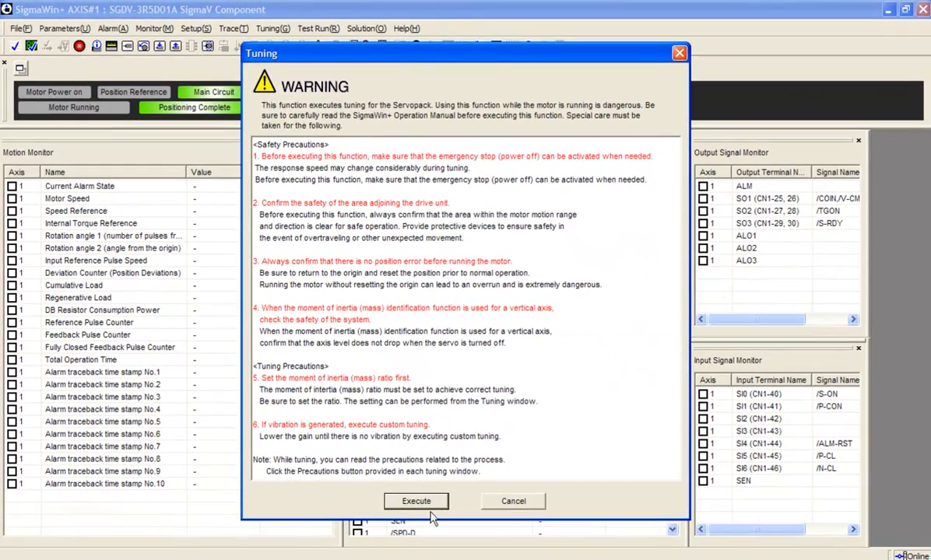
{"action": "left_click", "coordinate": [418, 503]}
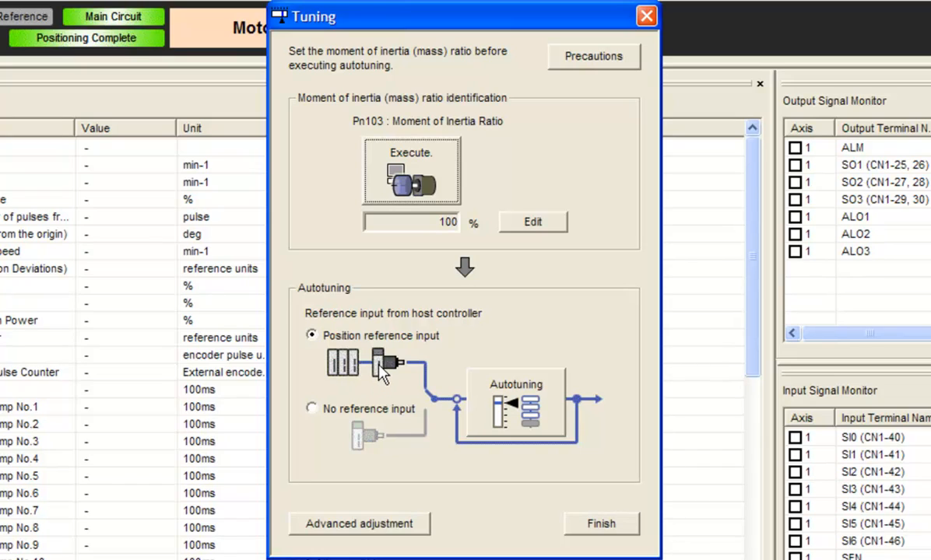
- Start Autotuning with no reference input and continue with the default moment of inertia ratio
{"action": "left_click", "coordinate": [313, 410]}
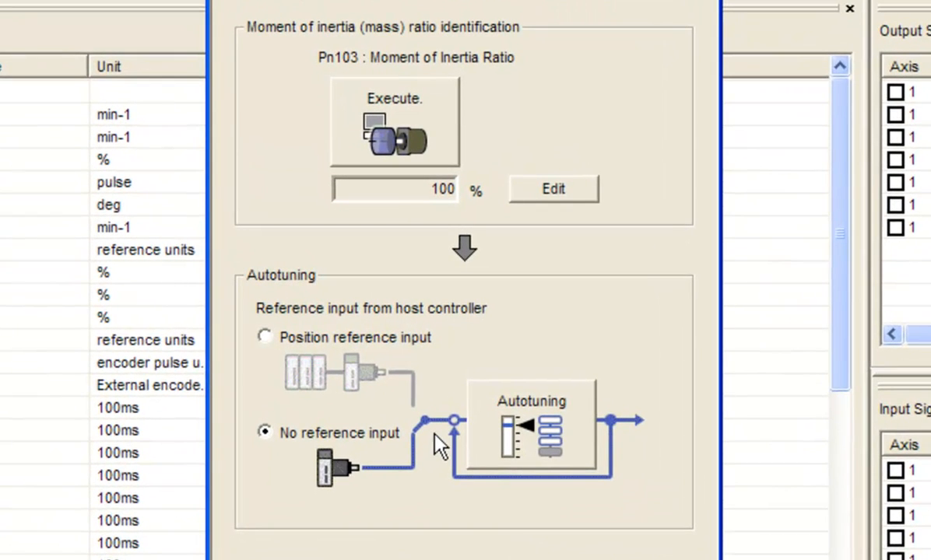
{"action": "left_click", "coordinate": [544, 432]}
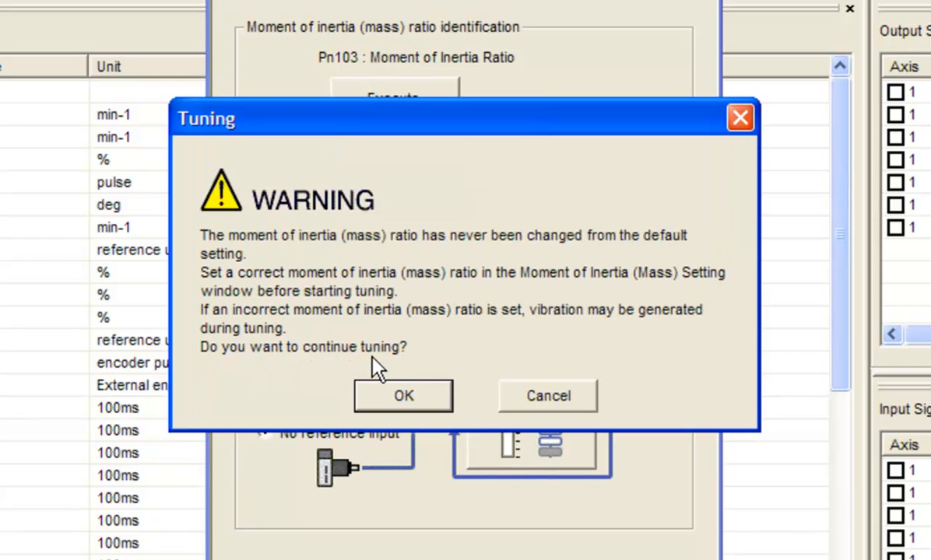
{"action": "left_click", "coordinate": [393, 396]}
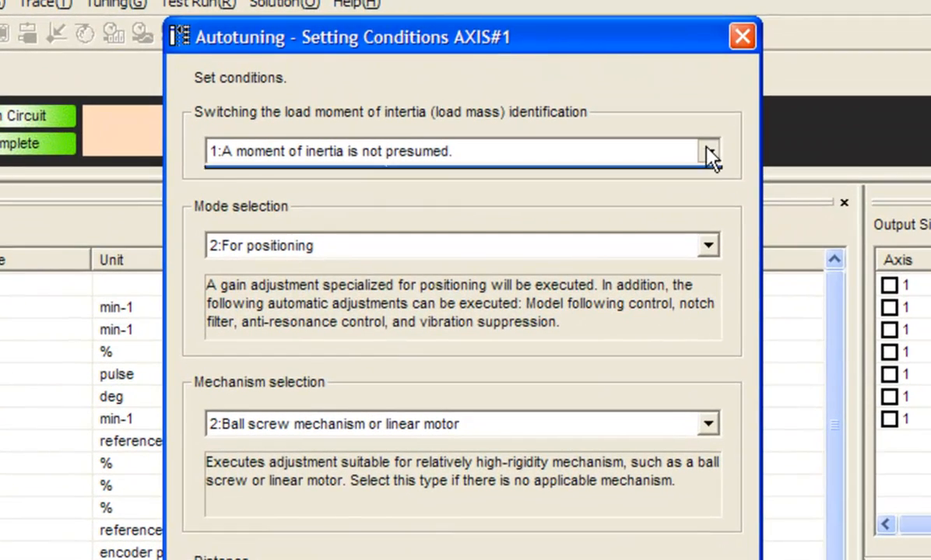
- Set the autotuning load identification to presume the moment of inertia and the mode to For positioning
{"action": "left_click", "coordinate": [622, 87]}
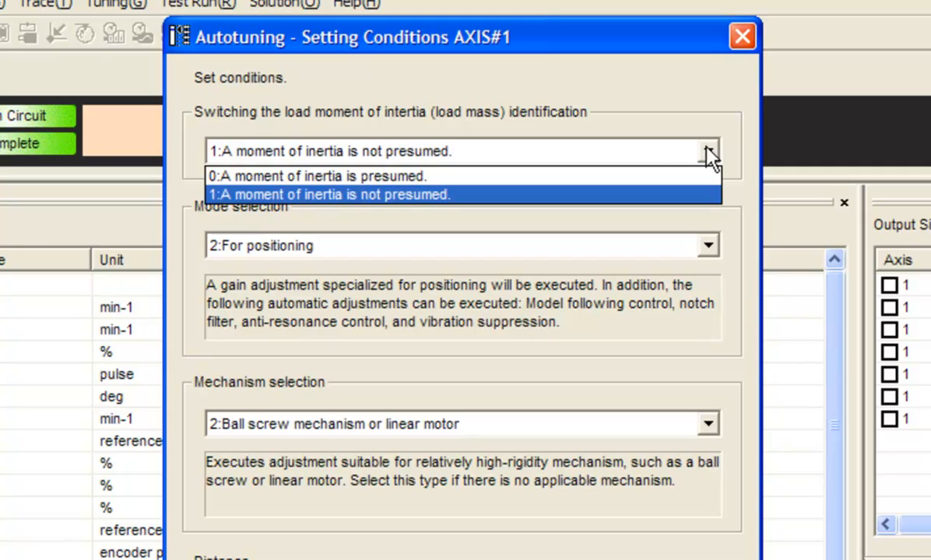
{"action": "left_click", "coordinate": [417, 178]}
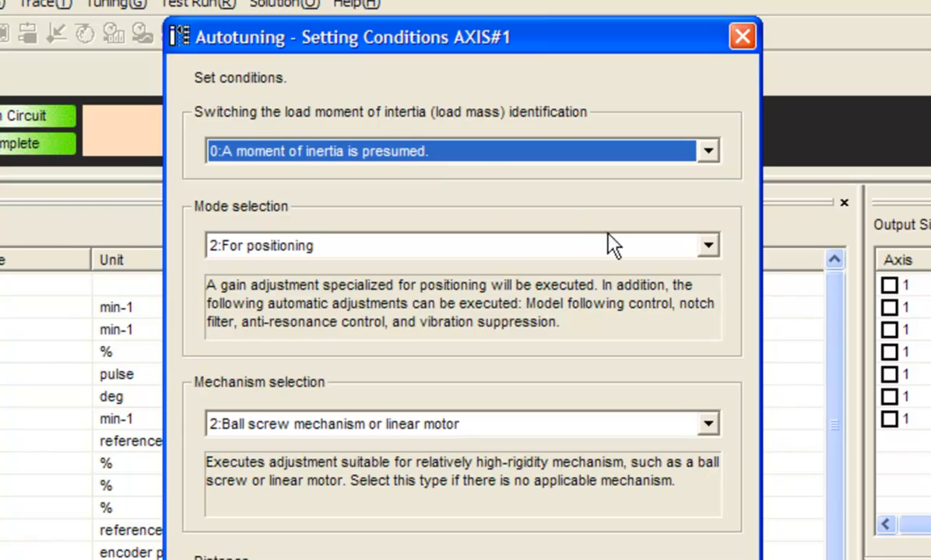
{"action": "left_click", "coordinate": [709, 247]}
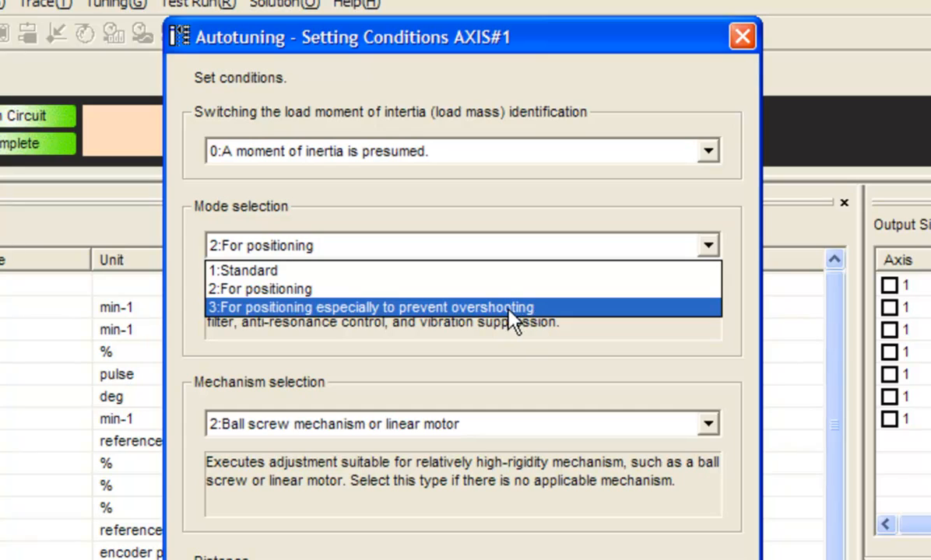
{"action": "left_click", "coordinate": [457, 289]}
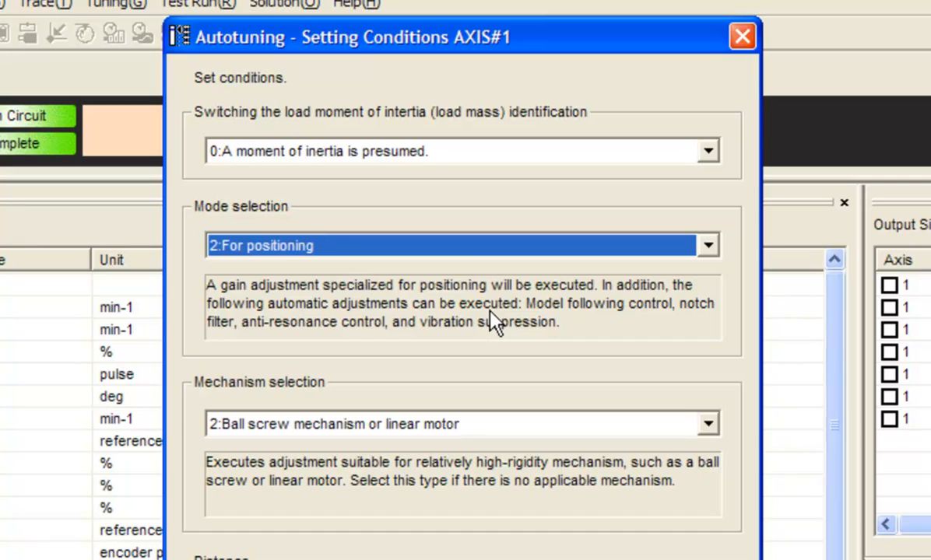
- Choose Rigid model as the mechanism, keep the moving distance at 1080 × 1000 reference units, and continue to automatic setting
{"action": "left_click", "coordinate": [708, 425]}
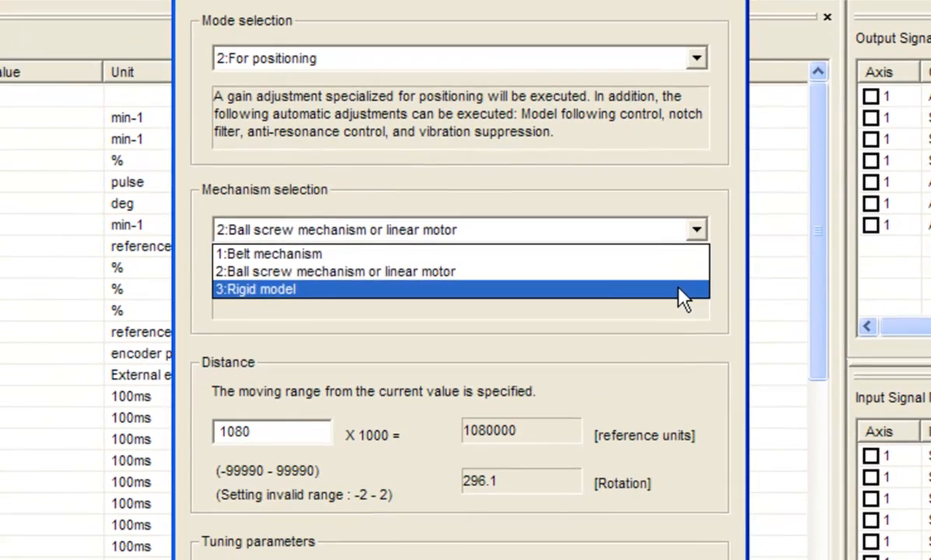
{"action": "left_click", "coordinate": [689, 484]}
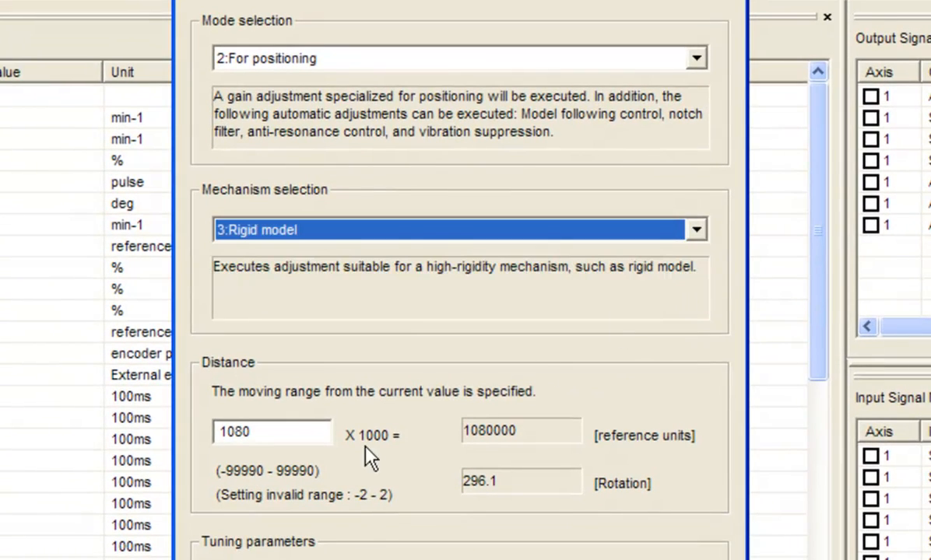
{"action": "left_click", "coordinate": [303, 433]}
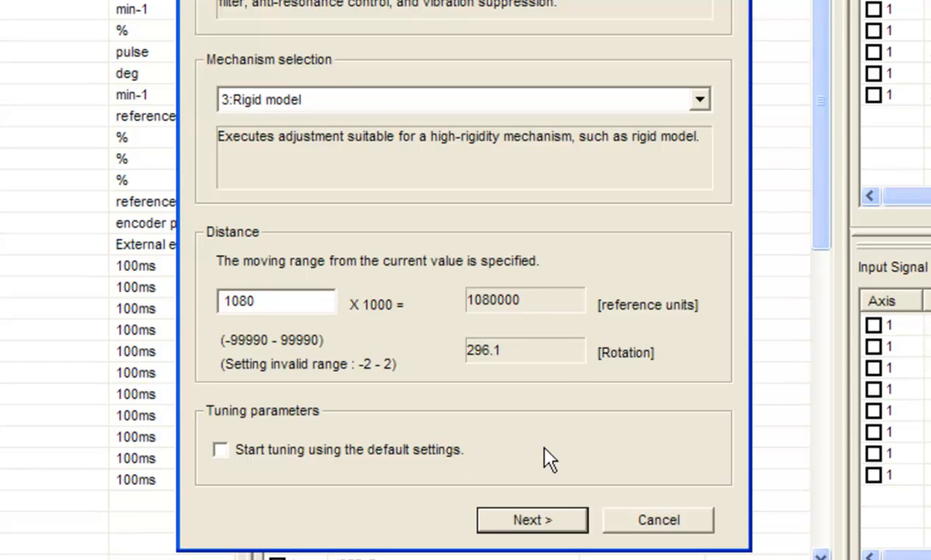
{"action": "left_click", "coordinate": [537, 523]}
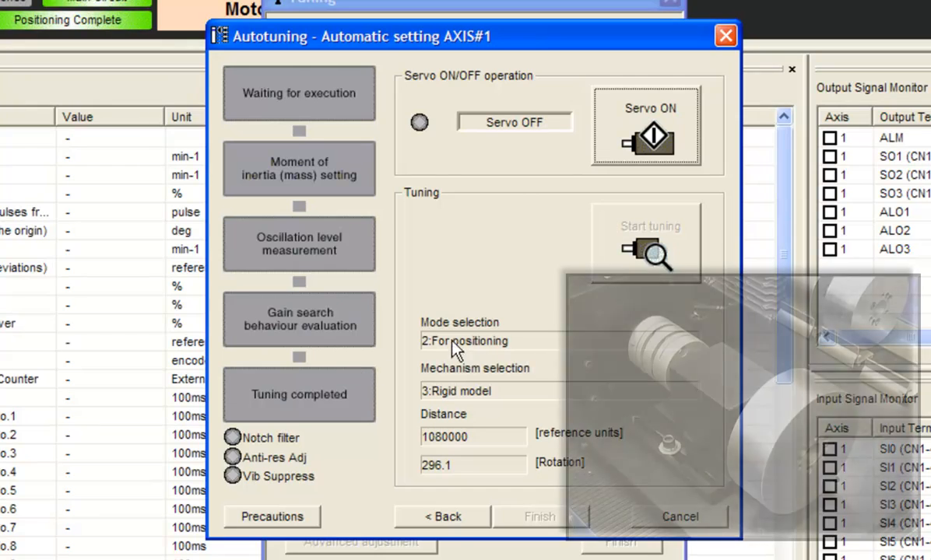
- Turn the servo on, run the autotuning with the safety warning accepted, and finish the tuning once it completes
{"action": "left_click", "coordinate": [653, 137]}
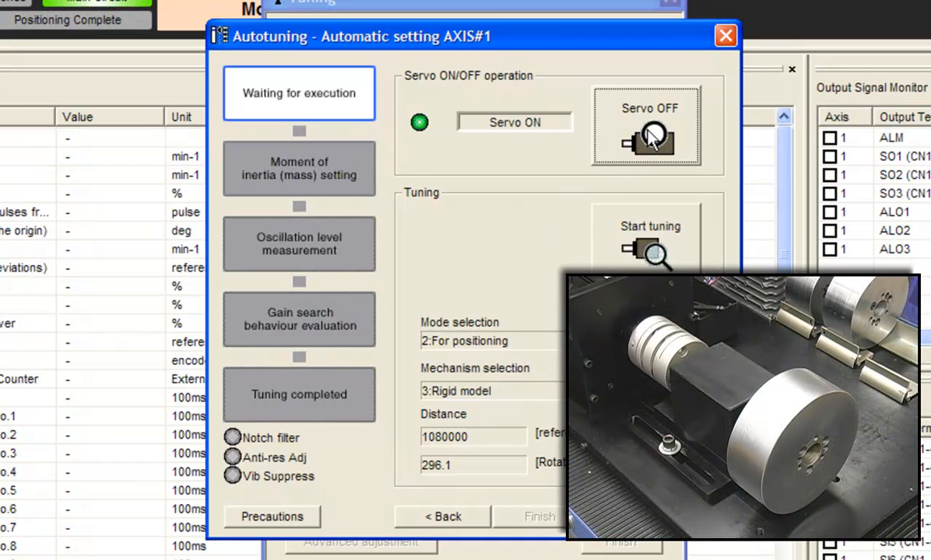
{"action": "left_click", "coordinate": [648, 251]}
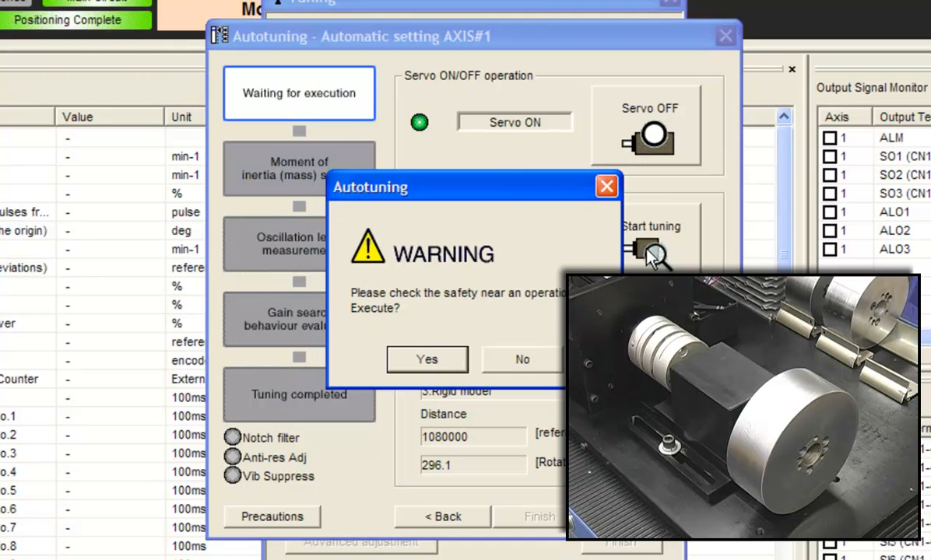
{"action": "left_click", "coordinate": [433, 370]}
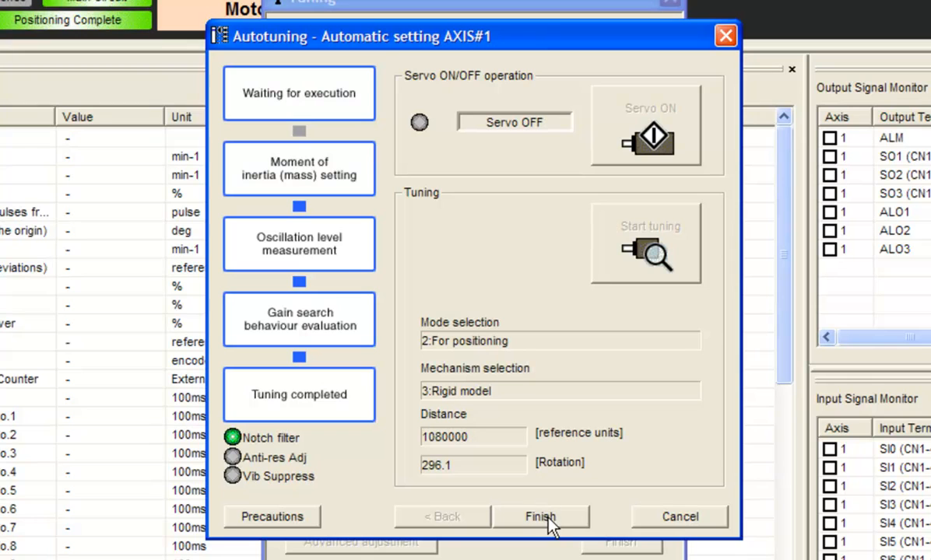
{"action": "left_click", "coordinate": [549, 518]}
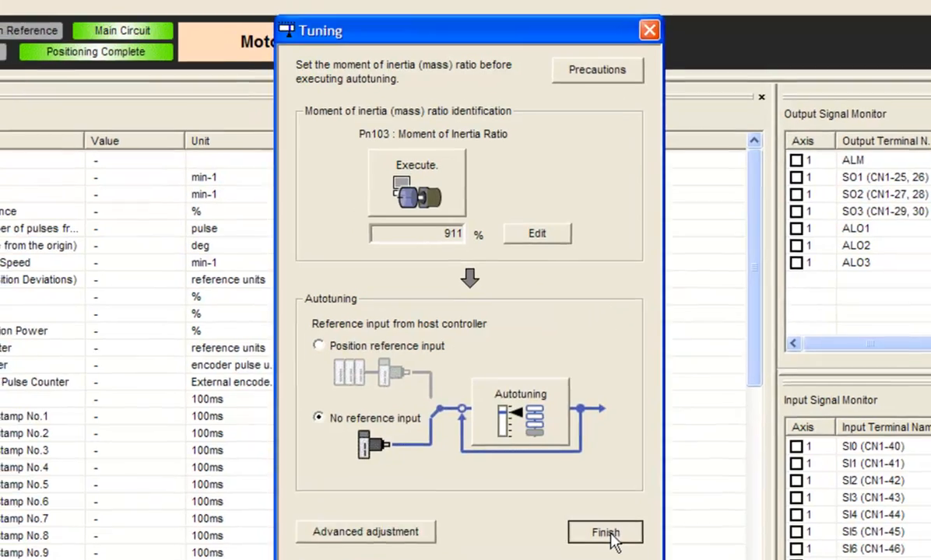
{"action": "left_click", "coordinate": [590, 523]}
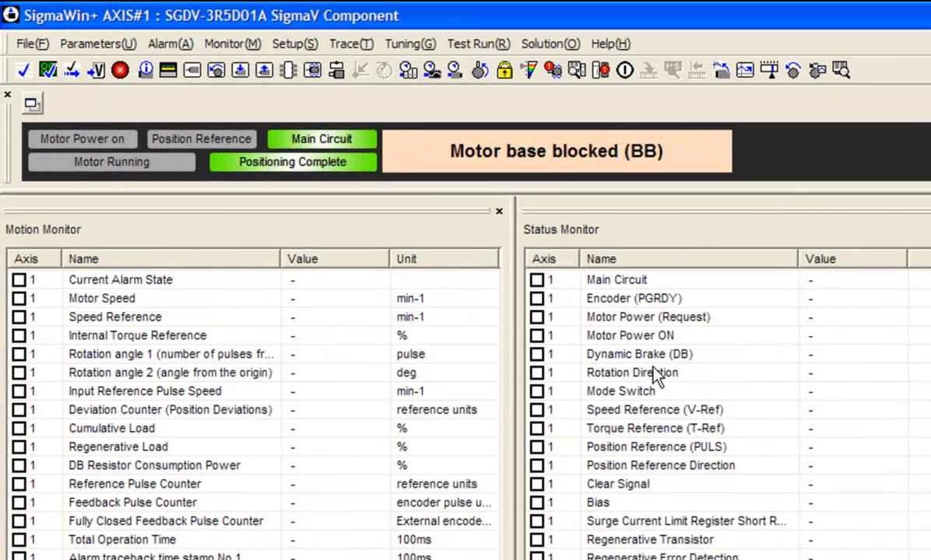
- Open the Trace function and move its window aside so the main menus stay reachable
{"action": "left_click", "coordinate": [352, 45]}
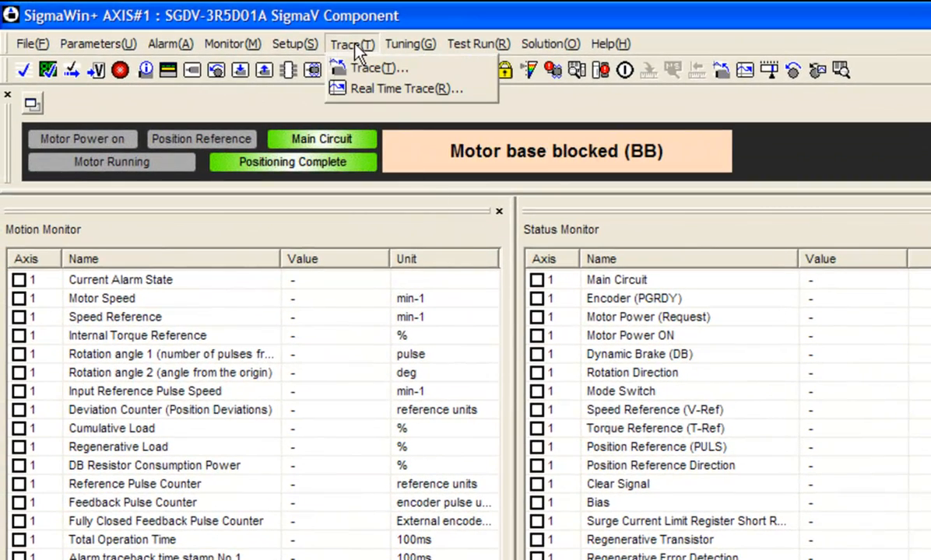
{"action": "left_click", "coordinate": [358, 68]}
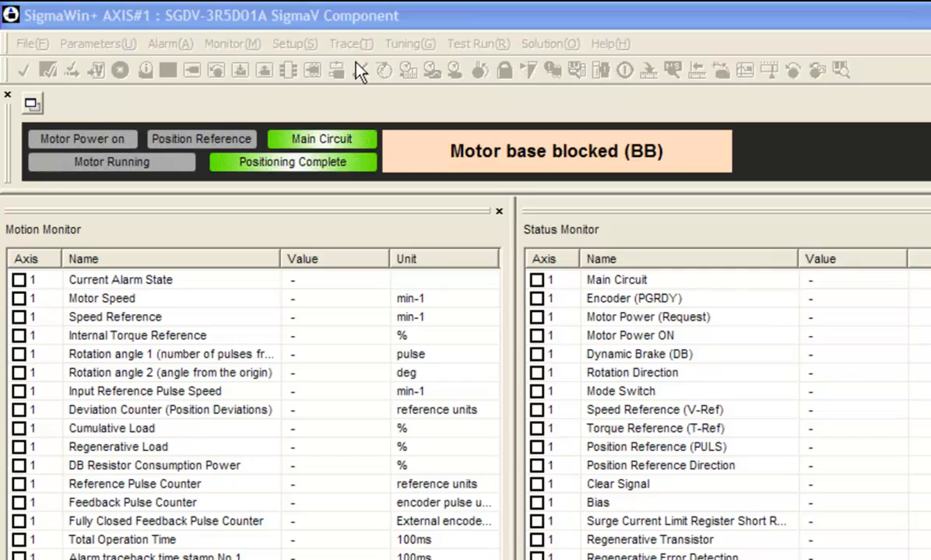
{"action": "left_click_drag", "start_coordinate": [450, 53], "coordinate": [705, 58]}
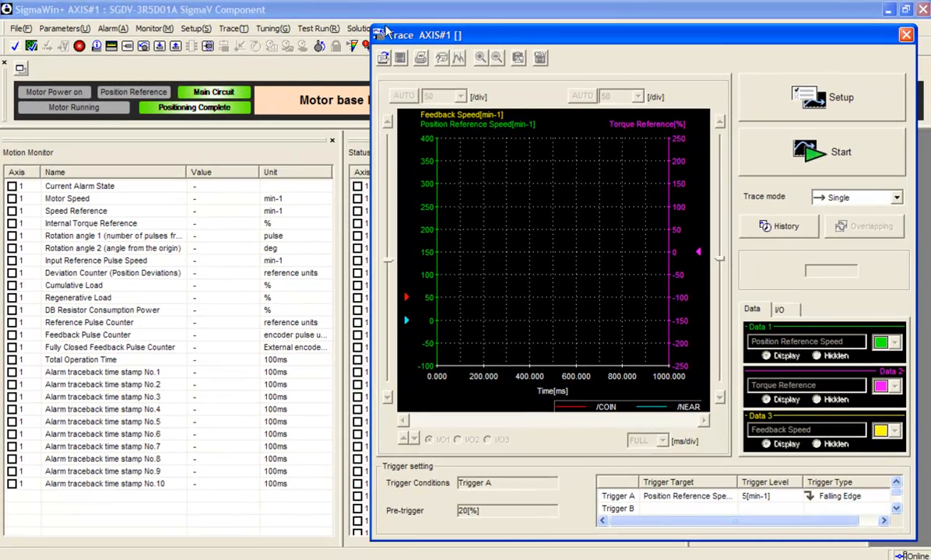
- Open Program JOG Operation, accept its safety precautions, and place its window beside the trace graph
{"action": "left_click", "coordinate": [316, 31]}
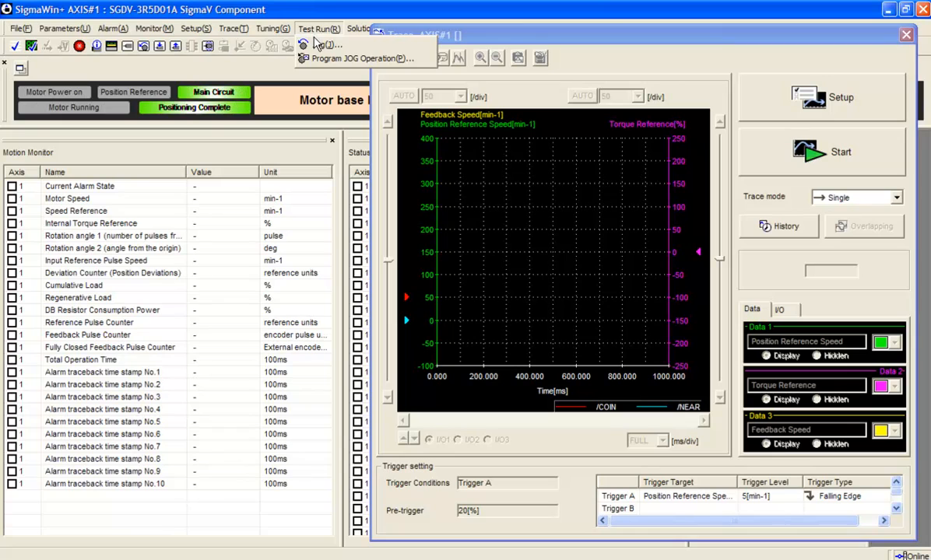
{"action": "left_click", "coordinate": [318, 59]}
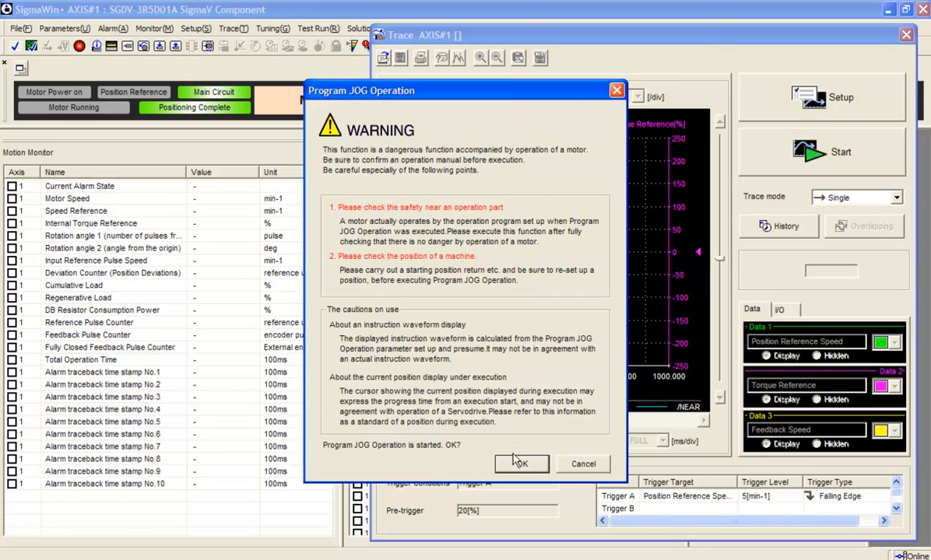
{"action": "left_click", "coordinate": [521, 464]}
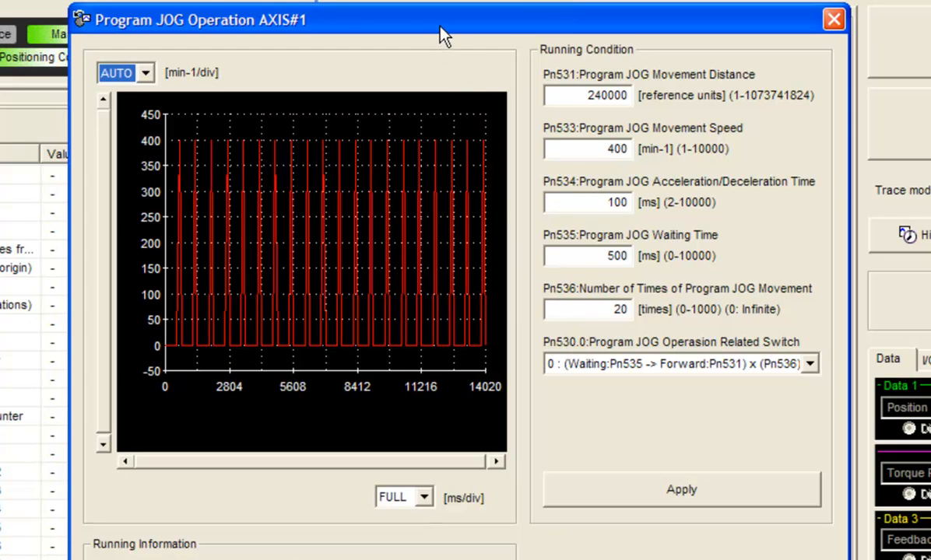
{"action": "left_click_drag", "start_coordinate": [440, 27], "coordinate": [133, 14]}
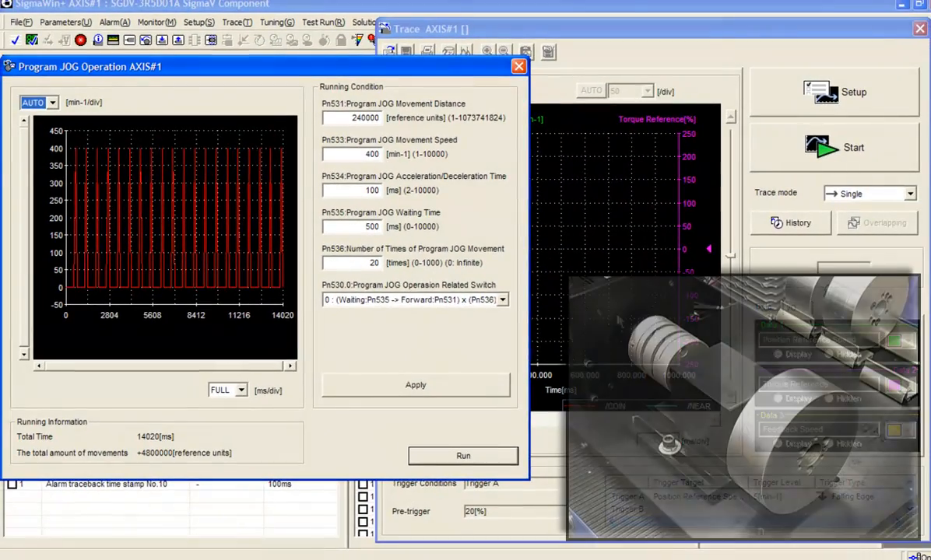
- Start a single trace, turn the servo on, and execute the Program JOG moves with the safety warning accepted
{"action": "left_click", "coordinate": [756, 159]}
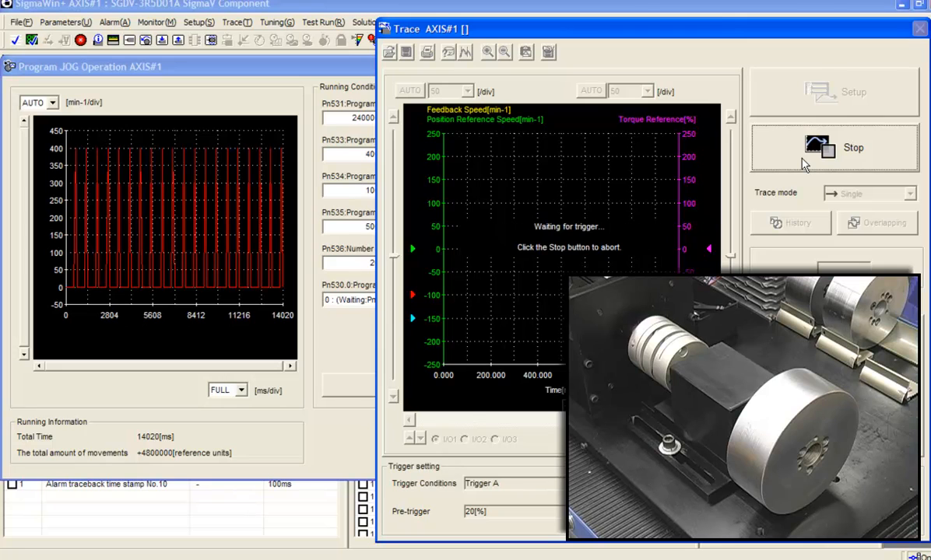
{"action": "left_click", "coordinate": [343, 375]}
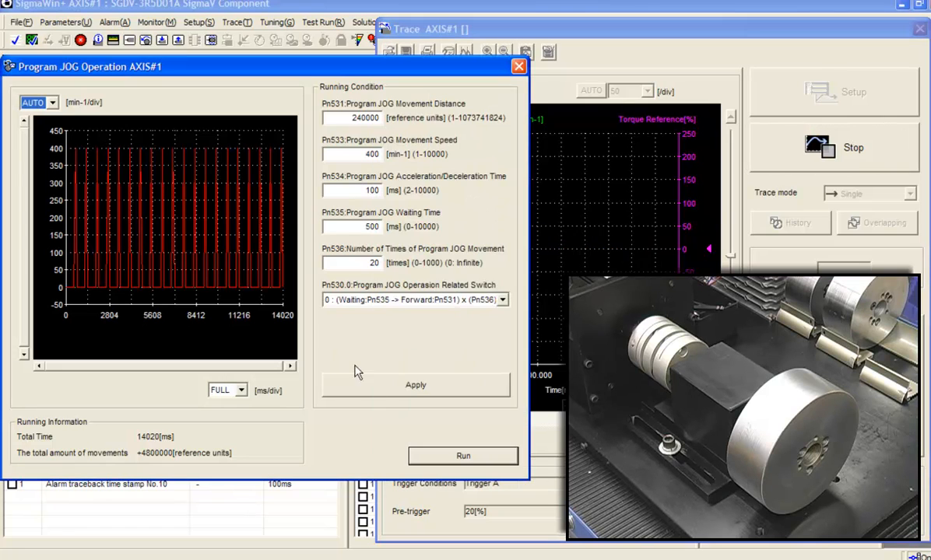
{"action": "left_click", "coordinate": [465, 457]}
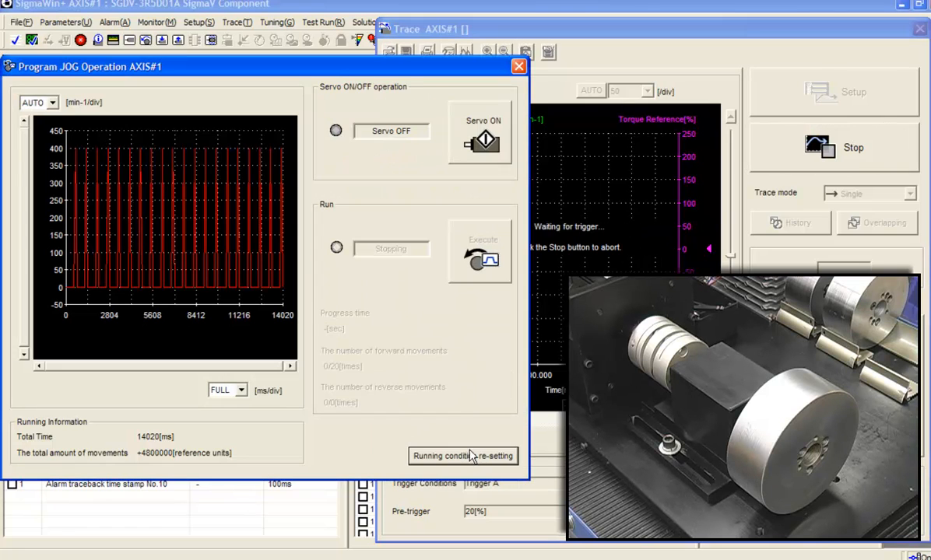
{"action": "left_click", "coordinate": [483, 137]}
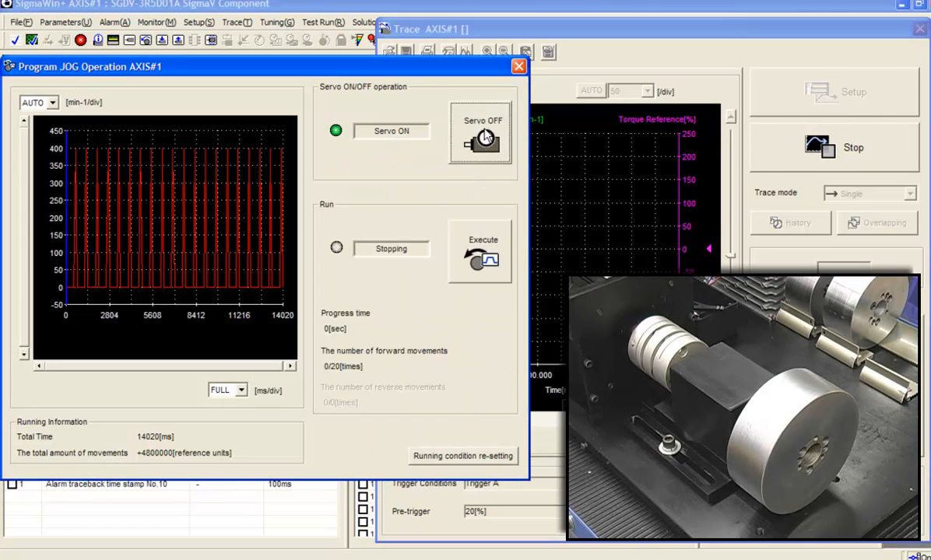
{"action": "left_click", "coordinate": [482, 265]}
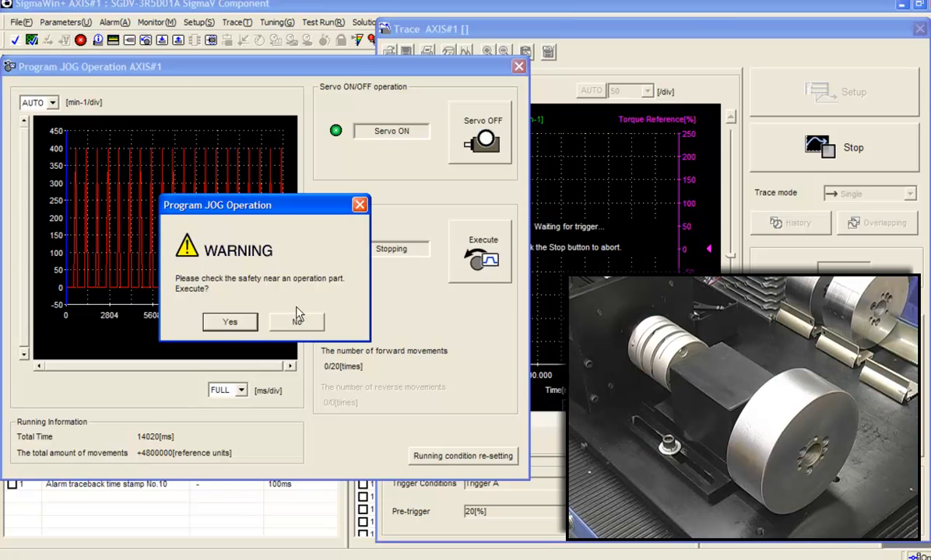
{"action": "left_click", "coordinate": [230, 323]}
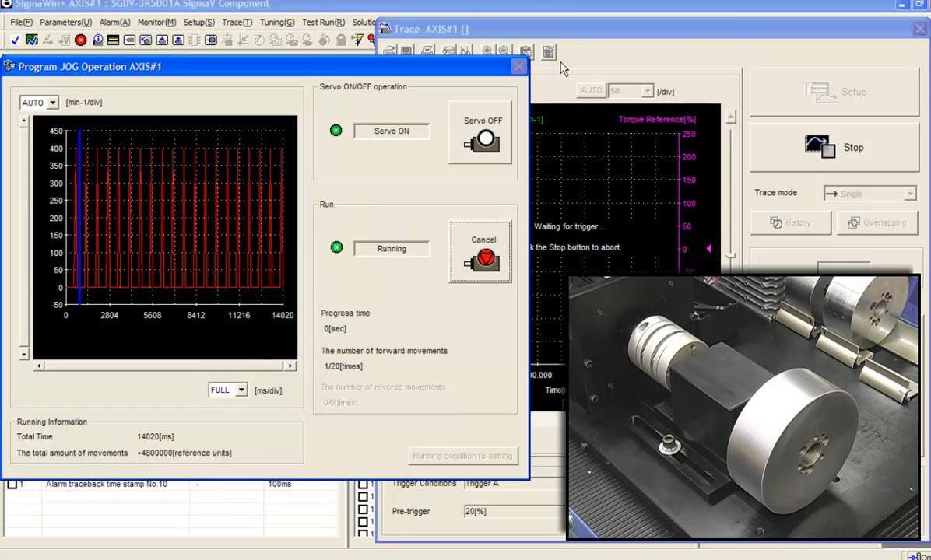
- Bring the Trace window forward and examine the end of the first move at 10 ms per division
{"action": "left_click", "coordinate": [584, 41]}
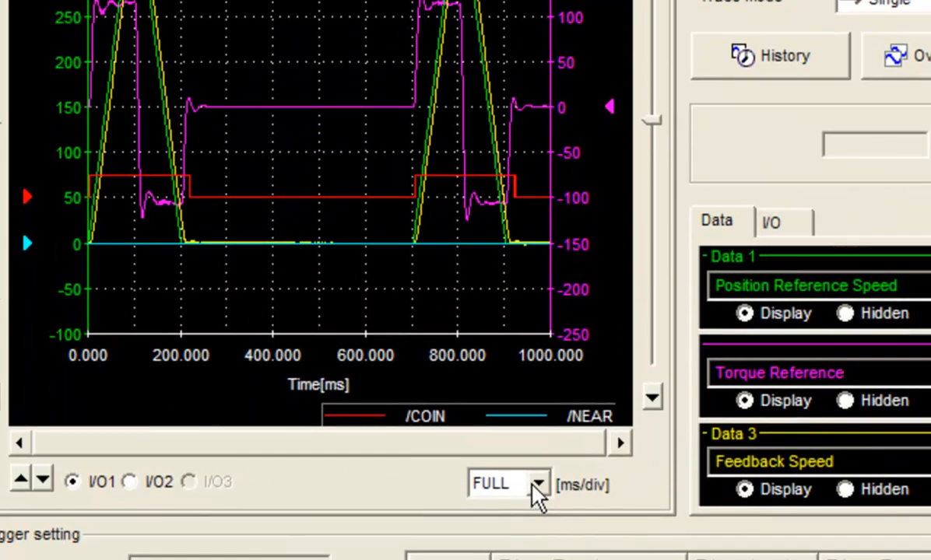
{"action": "left_click", "coordinate": [537, 484]}
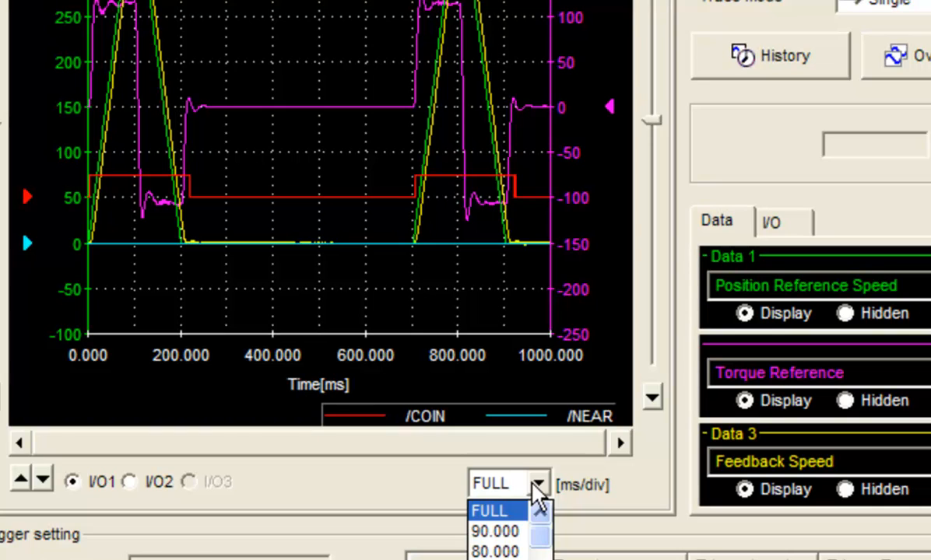
{"action": "left_click", "coordinate": [534, 486]}
{"action": "scroll", "coordinate": [428, 386], "scroll_direction": "down", "scroll_amount": 6}
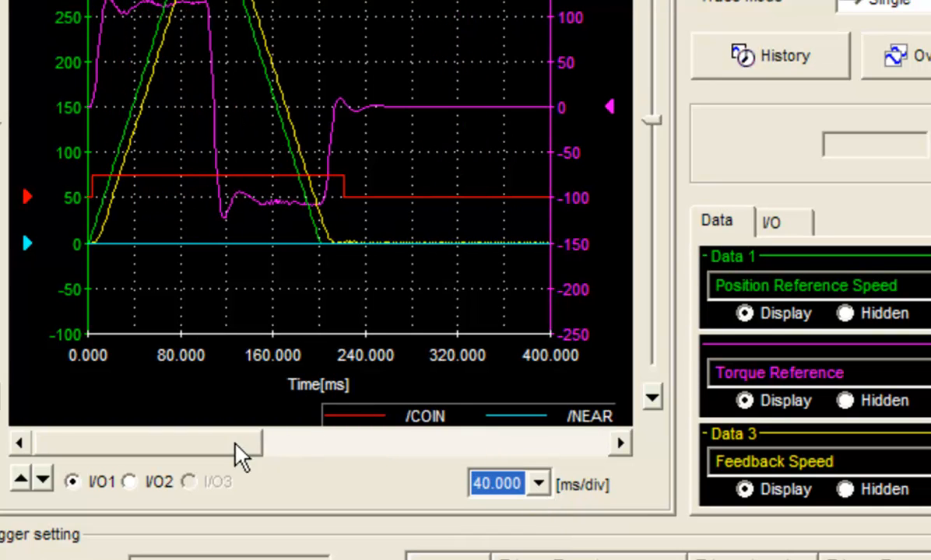
{"action": "left_click_drag", "start_coordinate": [235, 450], "coordinate": [292, 453]}
{"action": "scroll", "coordinate": [298, 432], "scroll_direction": "down", "scroll_amount": 3}
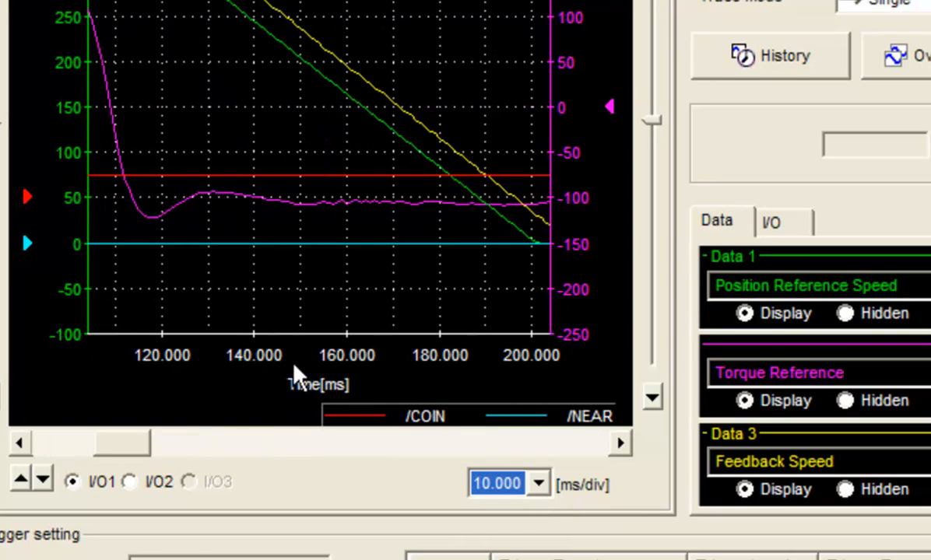
{"action": "left_click_drag", "start_coordinate": [143, 438], "coordinate": [170, 441]}
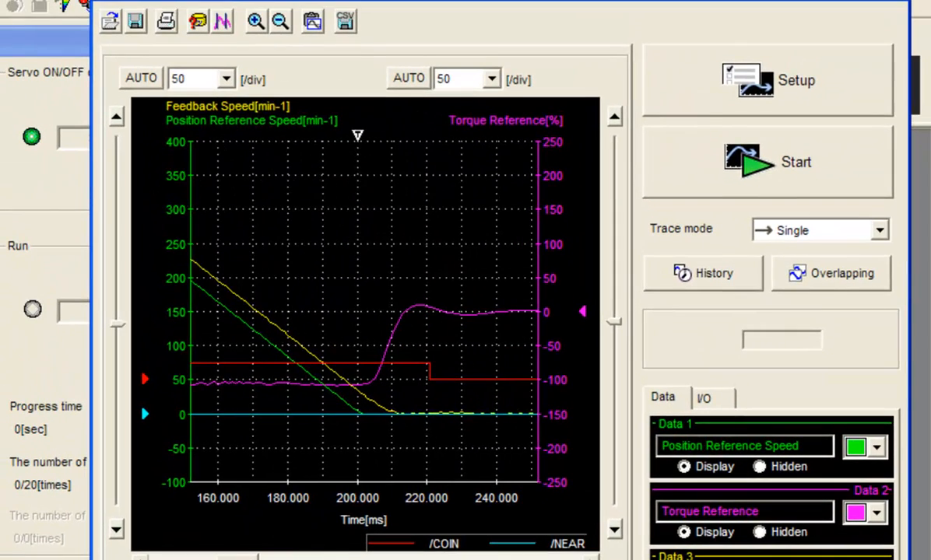
{"action": "left_click_drag", "start_coordinate": [240, 559], "coordinate": [244, 559]}
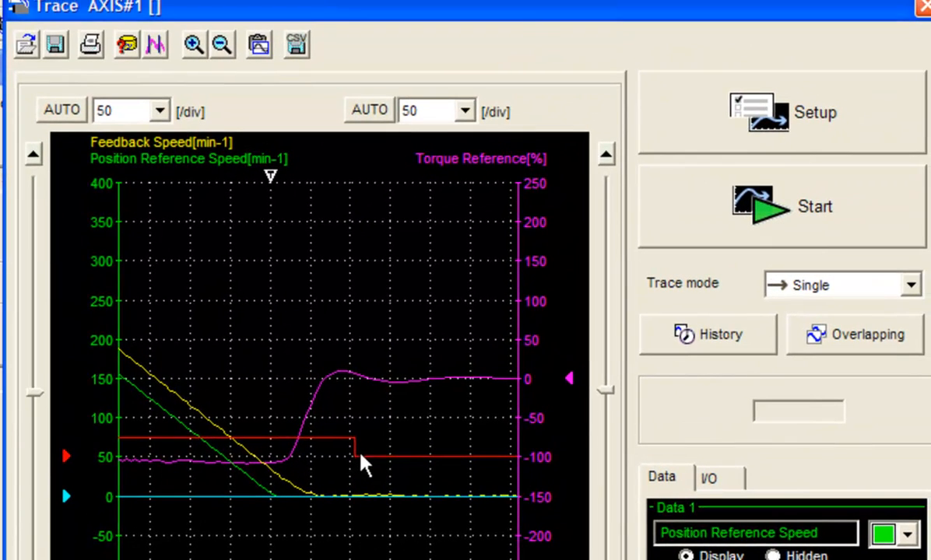
- Measure the settling time from the reference end to the /COIN change with vertical cursors, and restore the FULL time scale
{"action": "left_click", "coordinate": [156, 45]}
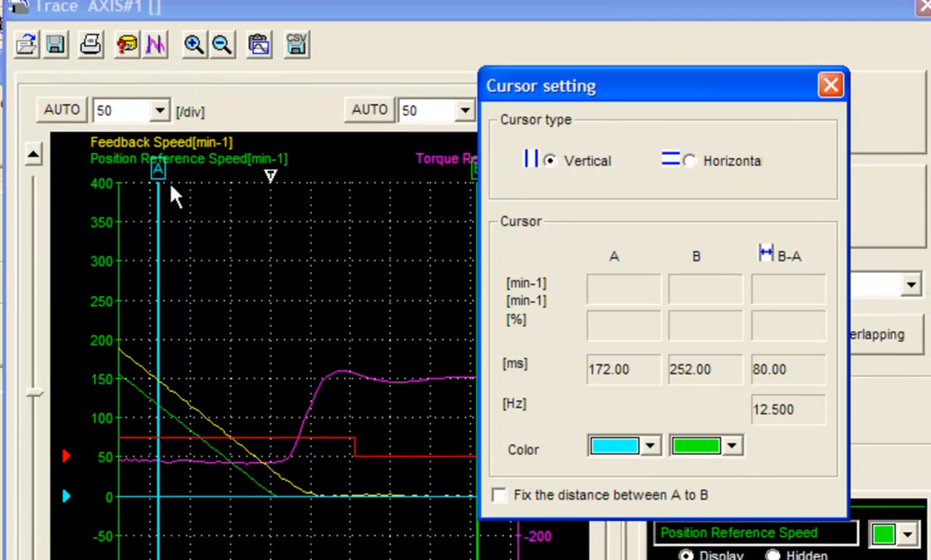
{"action": "left_click_drag", "start_coordinate": [158, 168], "coordinate": [285, 171]}
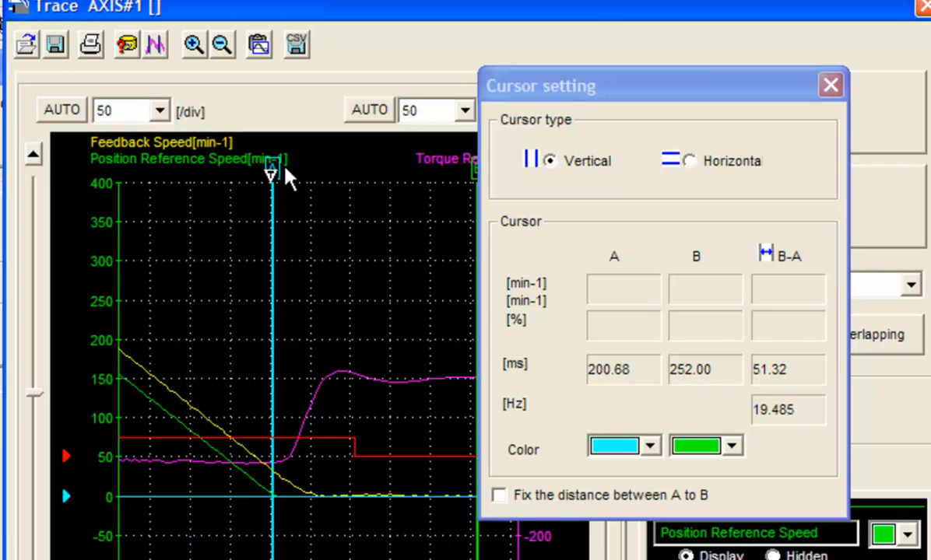
{"action": "left_click_drag", "start_coordinate": [499, 92], "coordinate": [544, 92]}
{"action": "left_click_drag", "start_coordinate": [477, 169], "coordinate": [354, 170]}
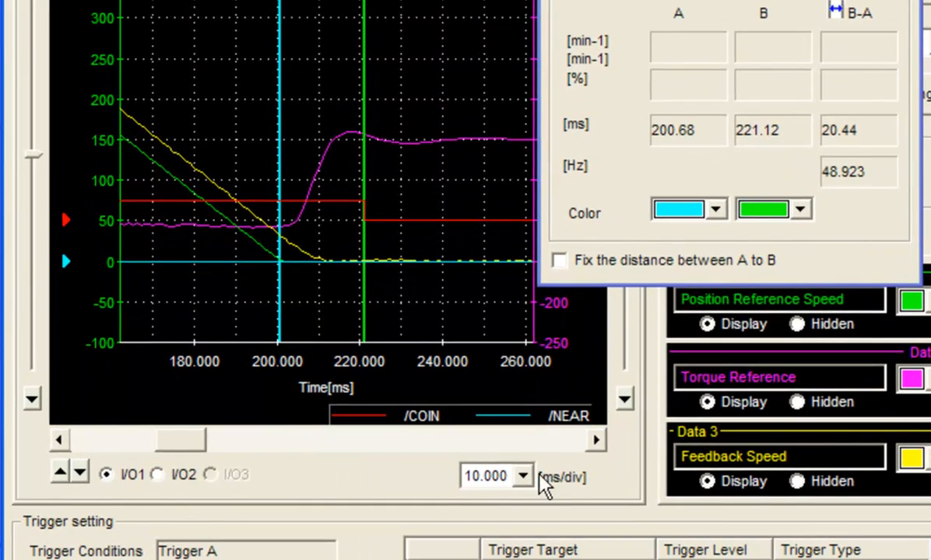
{"action": "left_click", "coordinate": [509, 481]}
{"action": "left_click", "coordinate": [508, 498]}
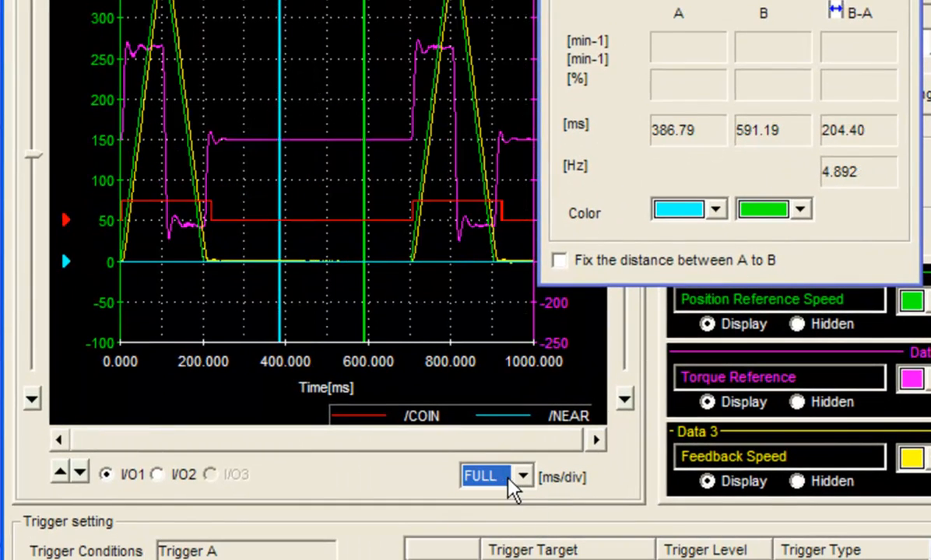